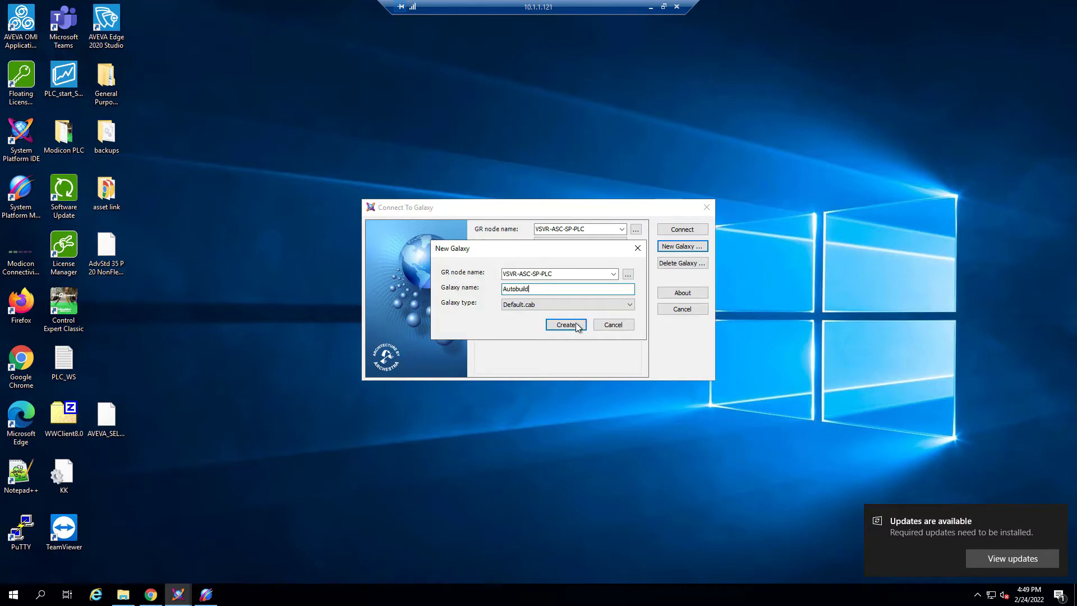
# - Create the Autobuild galaxy on the VSVR-ASC-SP-PLC node and connect to it
pyautogui.click(576, 324)
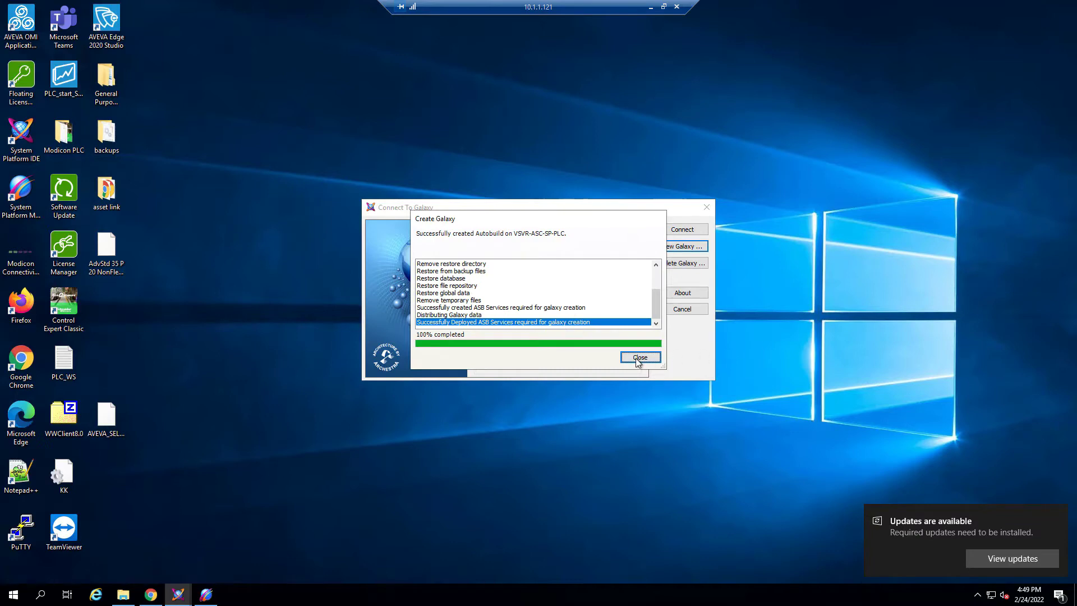
pyautogui.click(637, 358)
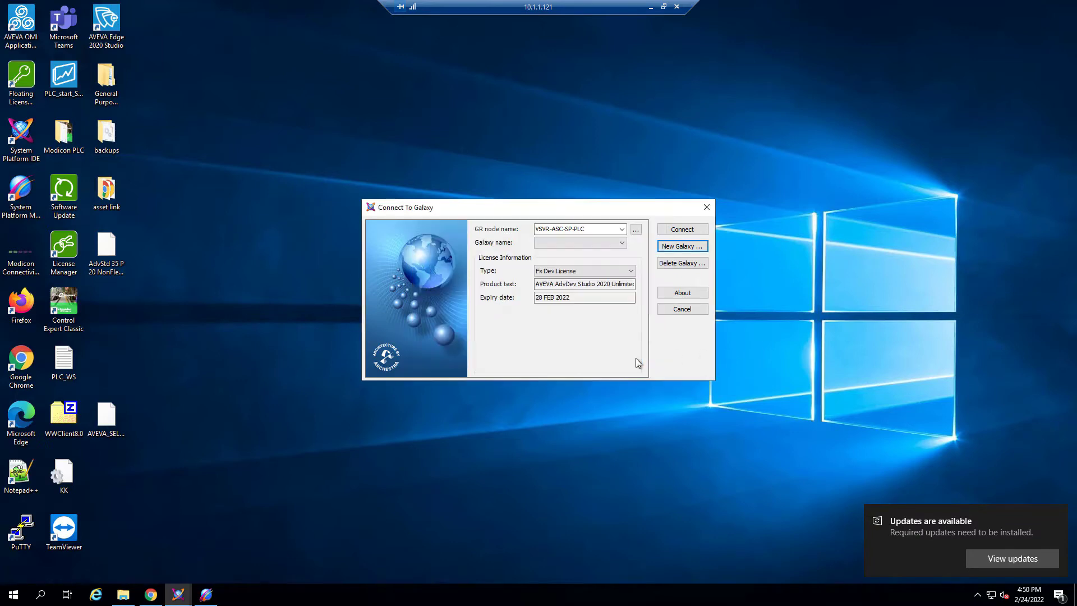
pyautogui.click(682, 230)
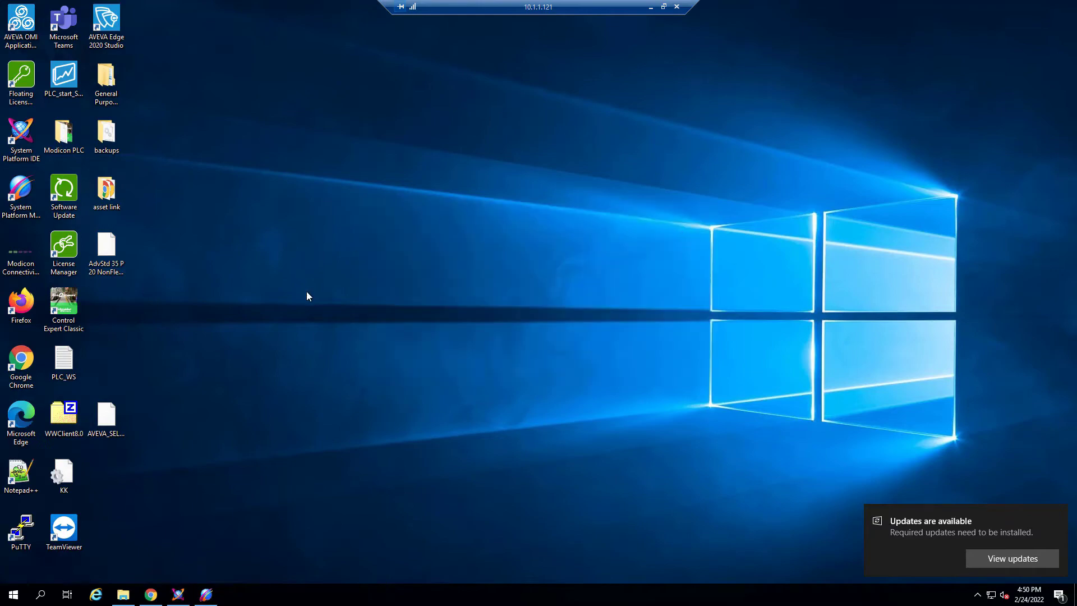
# - Switch to the remote session running Logix Designer and review the AVEVA_SELECT project's routines and user-defined data types
pyautogui.click(651, 7)
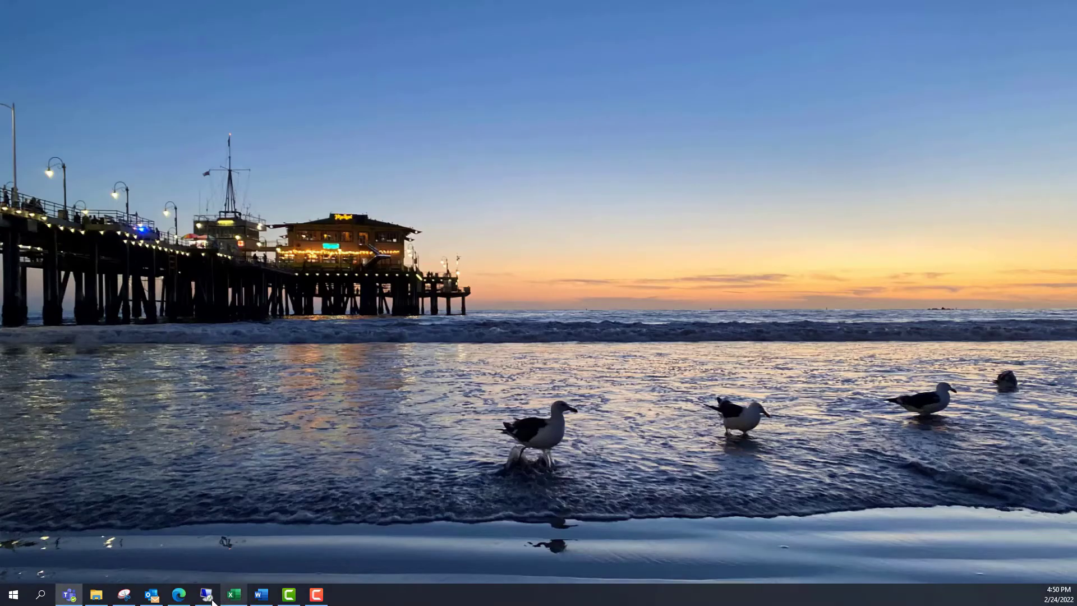
pyautogui.click(131, 565)
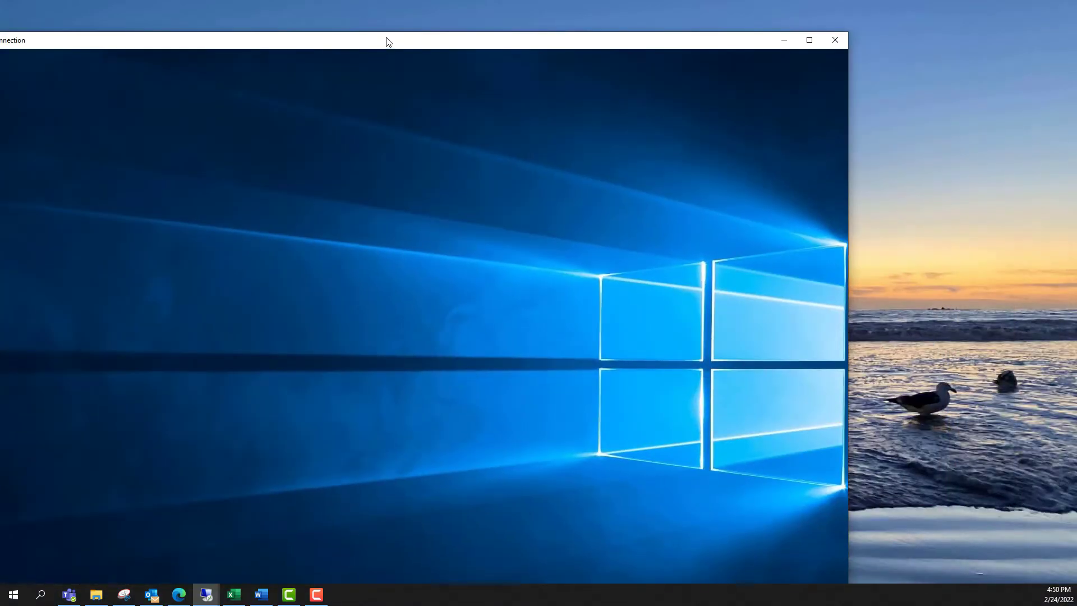
pyautogui.doubleClick(386, 40)
pyautogui.click(178, 593)
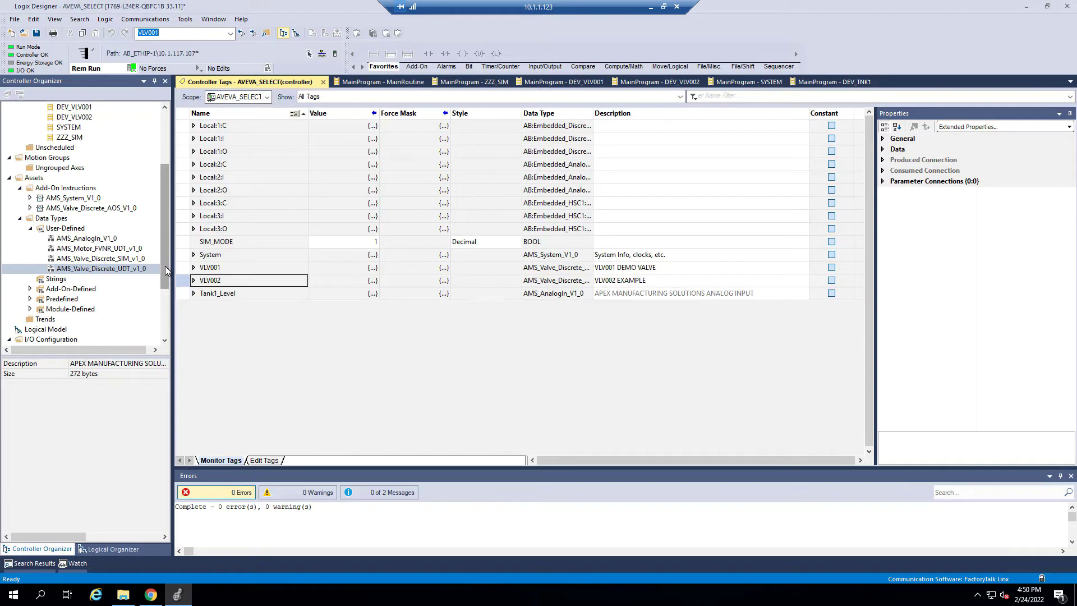
pyautogui.moveTo(166, 268); pyautogui.dragTo(163, 249)
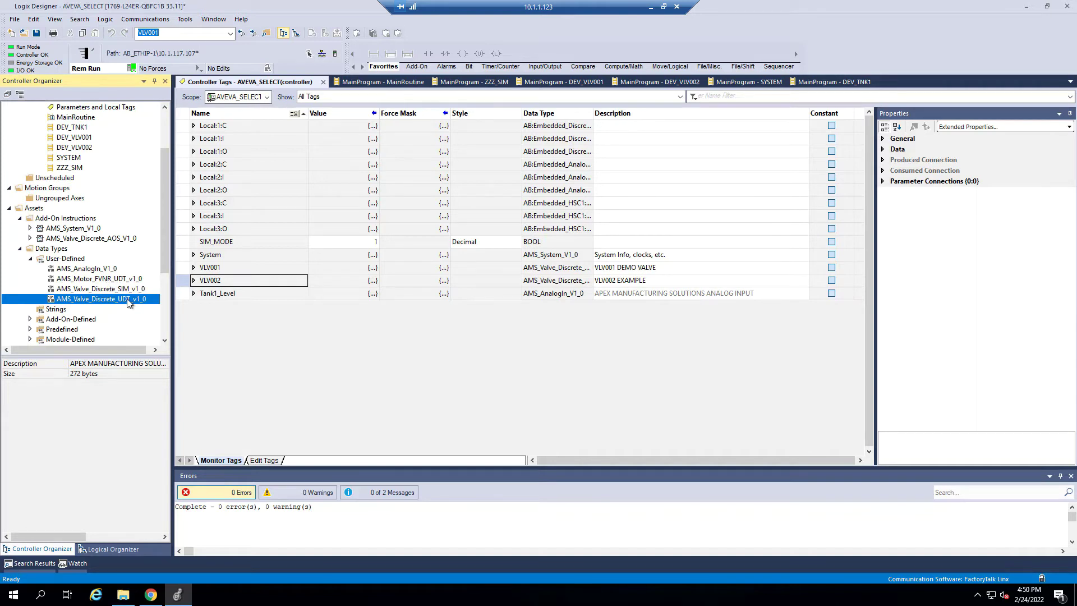
pyautogui.moveTo(164, 256); pyautogui.dragTo(165, 196)
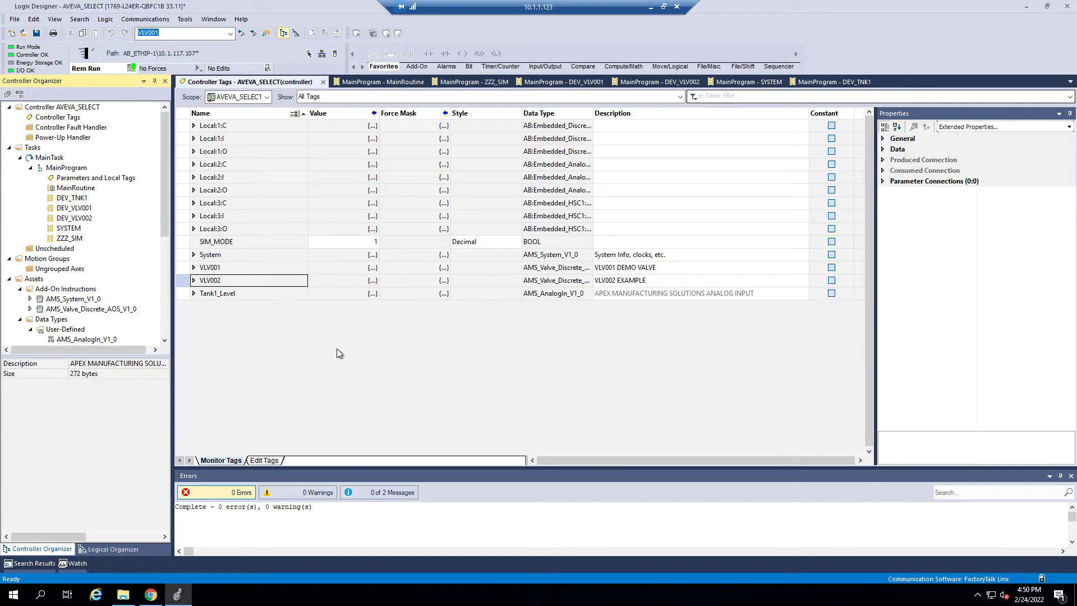
# - Save the AVEVA_SELECT project to the Desktop as a Logix Designer XML File (*.L5X), uploading the online tag values first
pyautogui.click(15, 22)
pyautogui.press('Right')
pyautogui.press('Left')
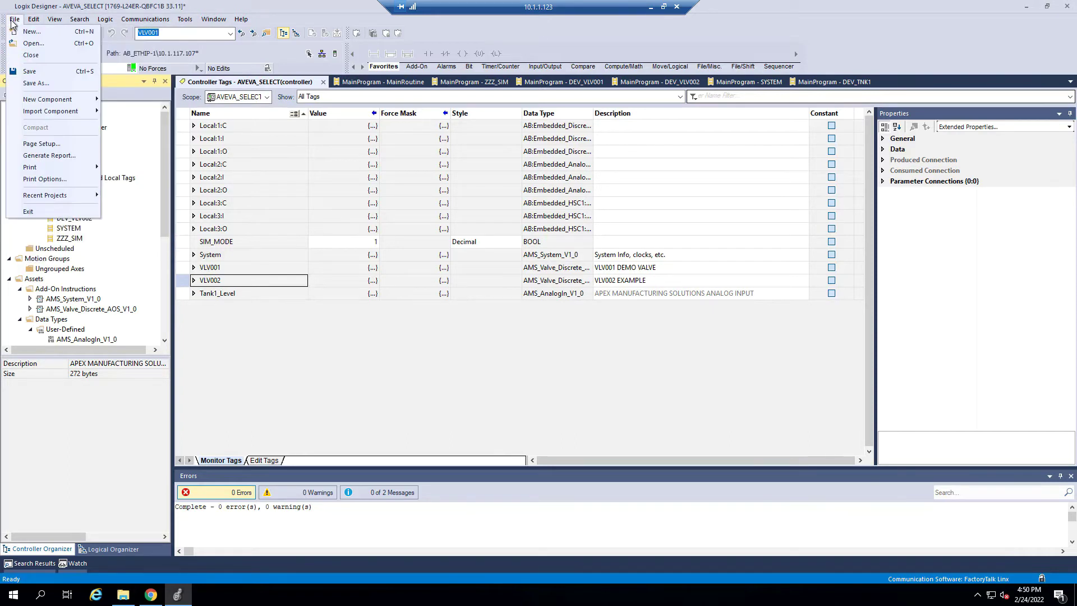
pyautogui.click(28, 85)
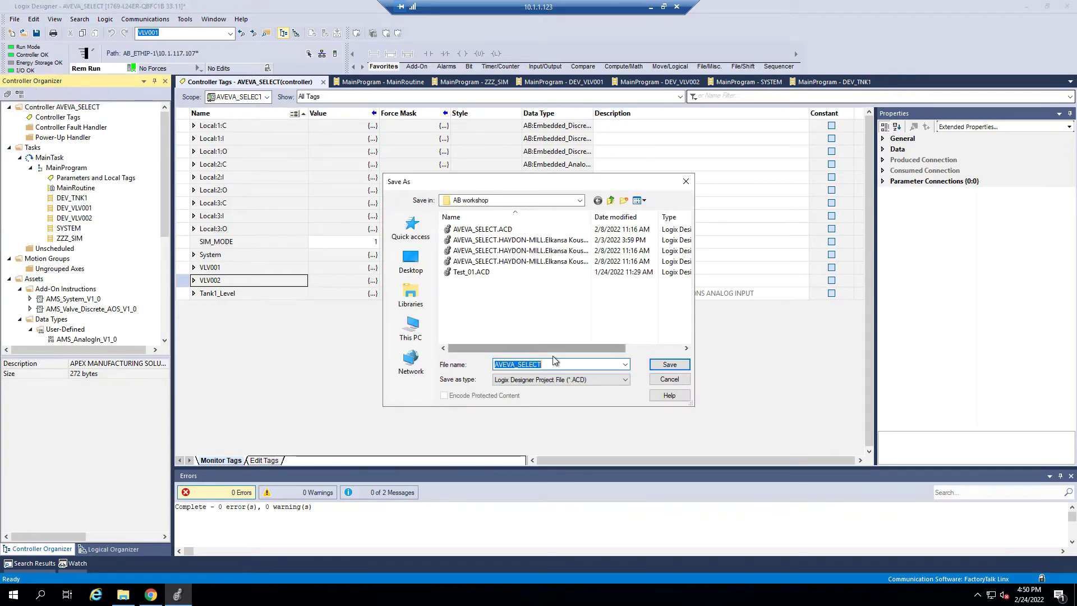
pyautogui.click(564, 382)
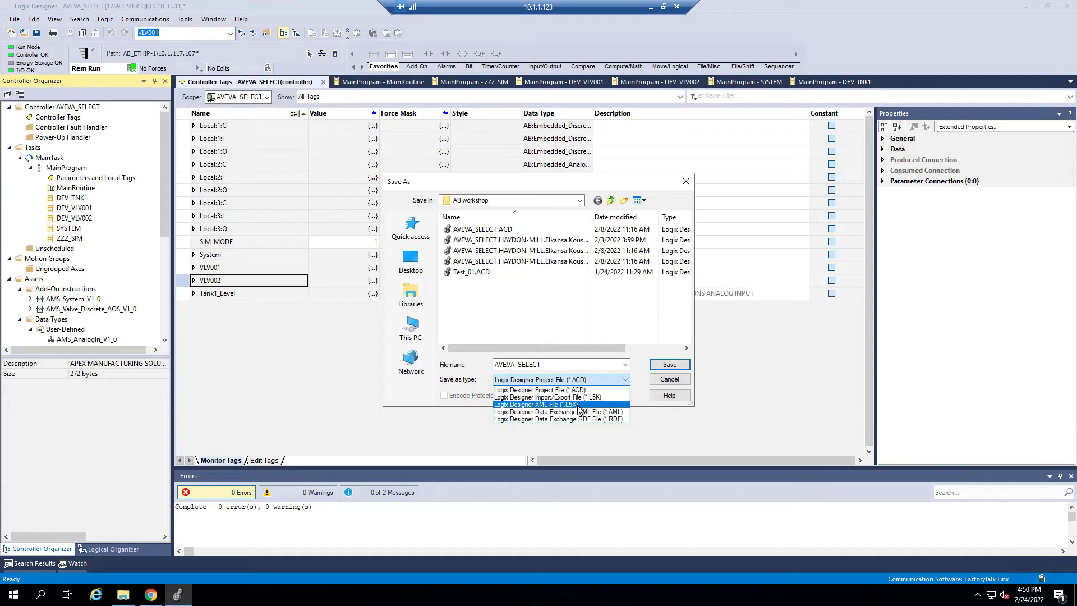
pyautogui.click(578, 406)
pyautogui.click(408, 261)
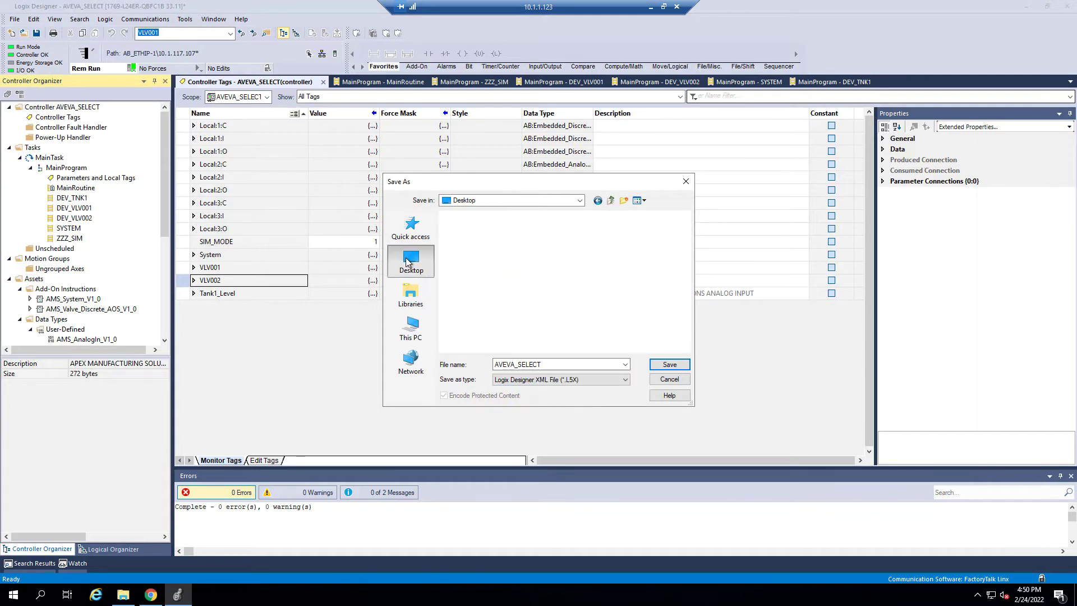
pyautogui.click(663, 367)
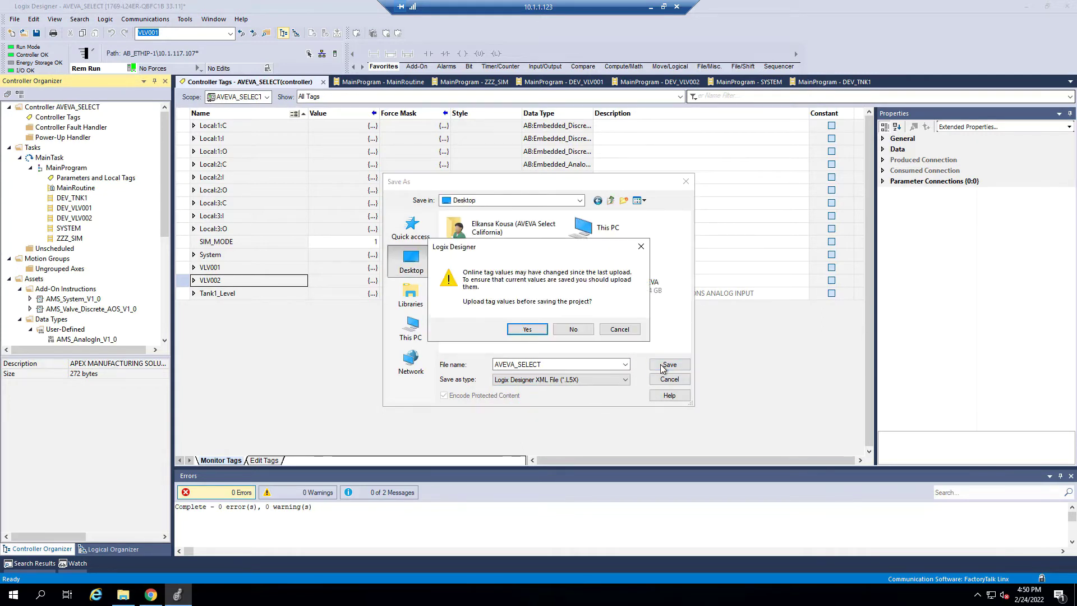
pyautogui.click(518, 330)
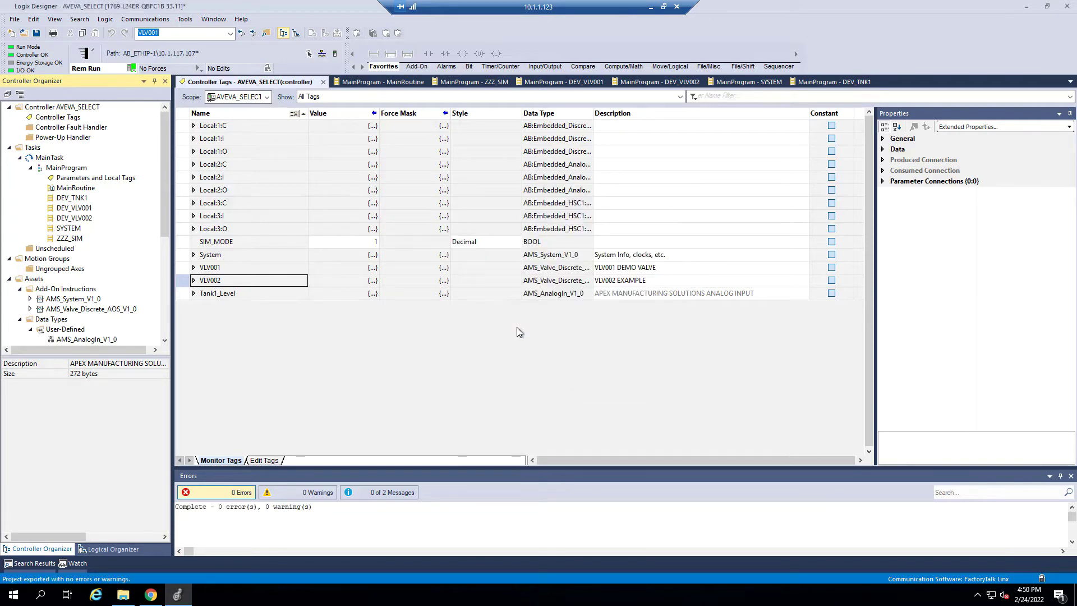
# - Return to the System Platform remote session, minimize the IDE and bring up the System Management Console
pyautogui.click(650, 10)
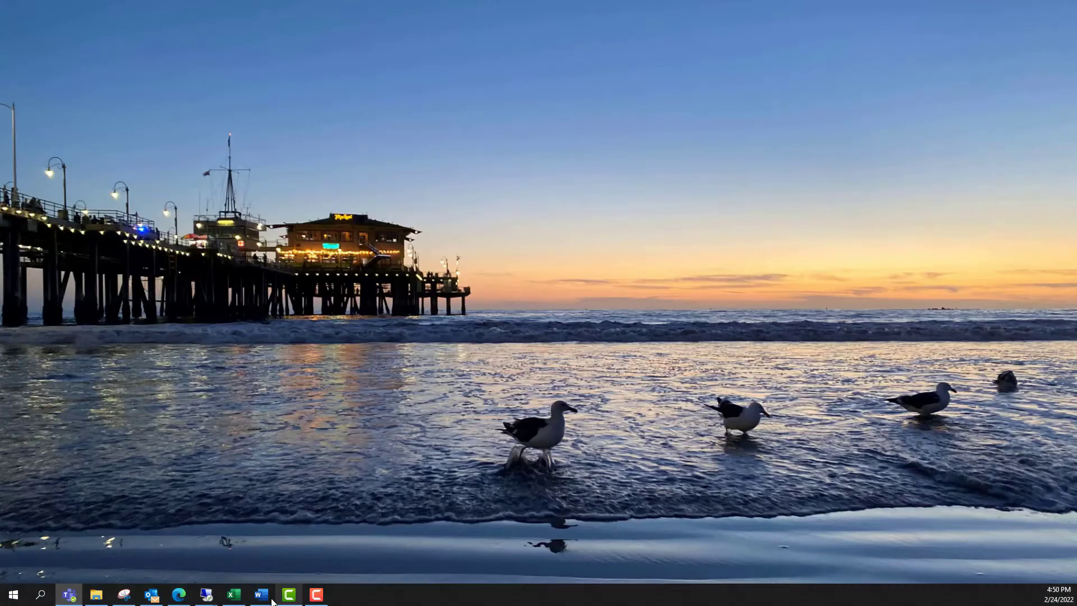
pyautogui.click(262, 531)
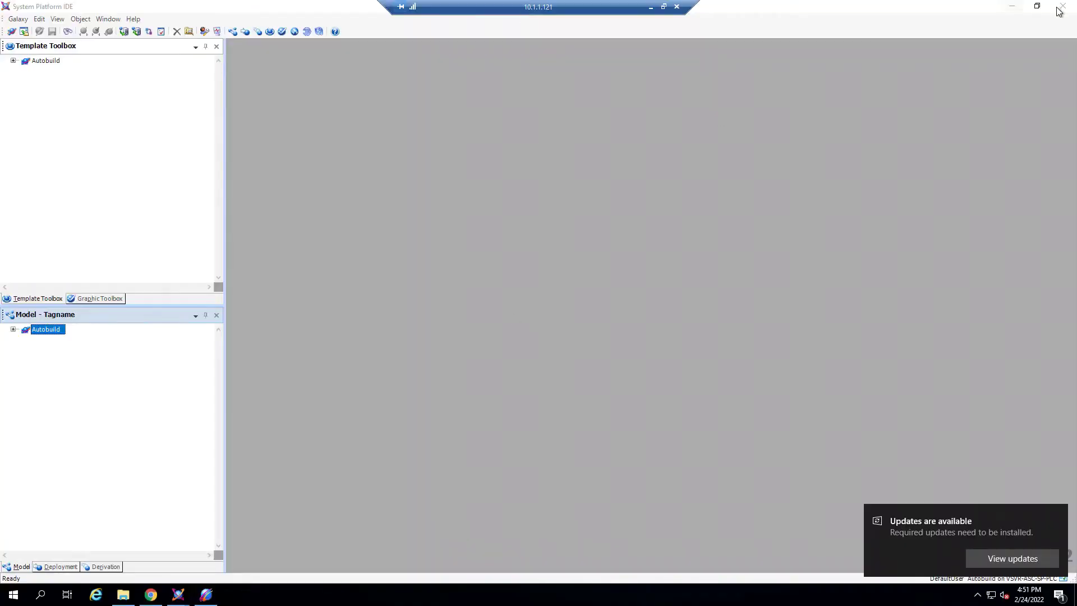
pyautogui.click(1012, 8)
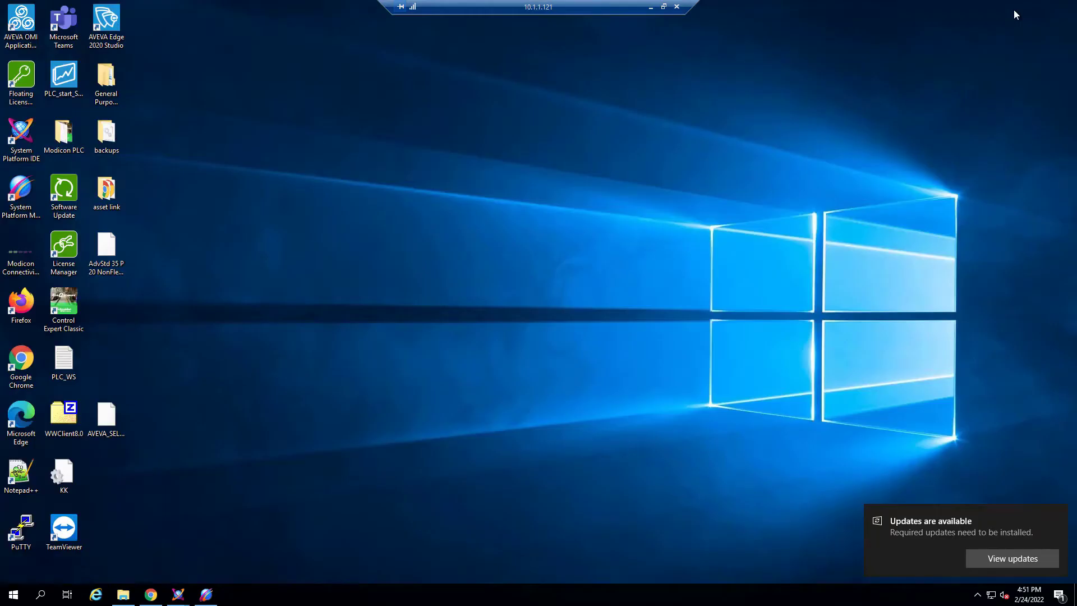
pyautogui.click(206, 594)
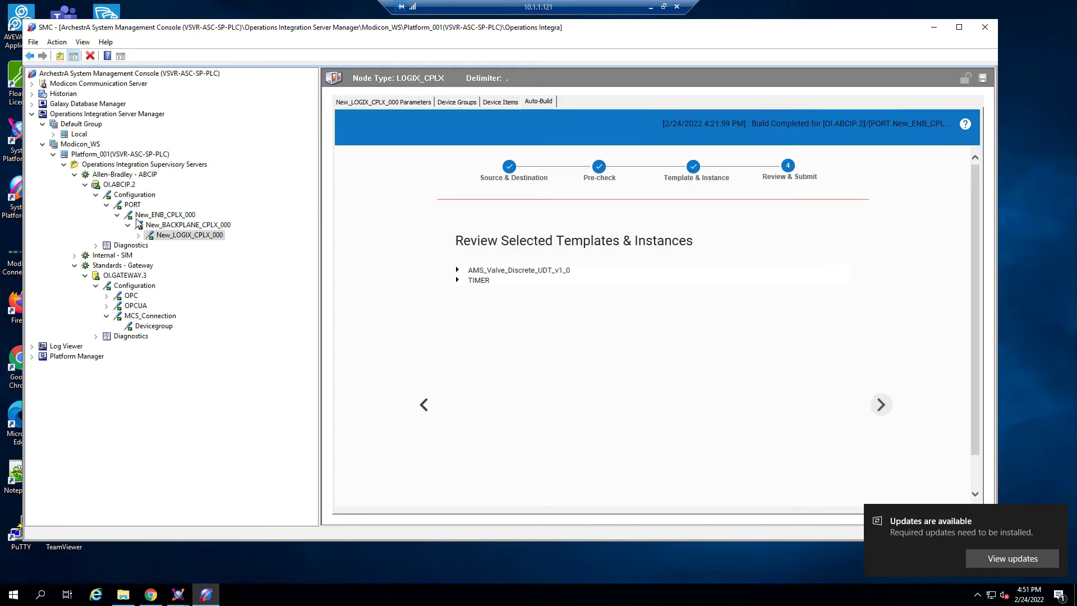
# - Expand the OI.ABCIP.2 configuration down to the New_LOGIX_CPLX_000 processor and check the host name of New_ENB_CPLX_000
pyautogui.click(115, 185)
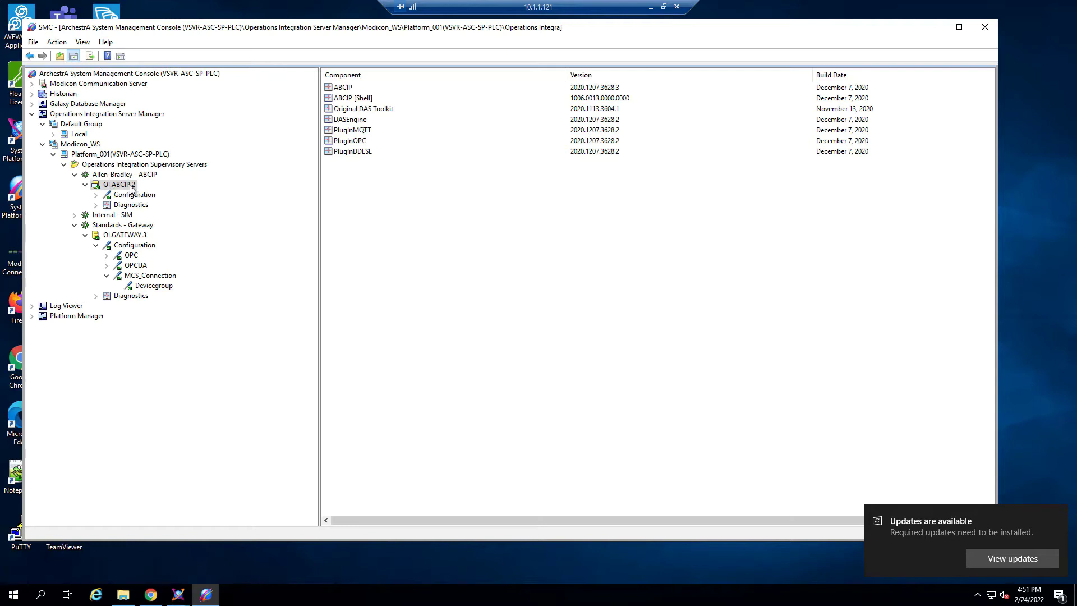
pyautogui.click(96, 195)
pyautogui.click(107, 205)
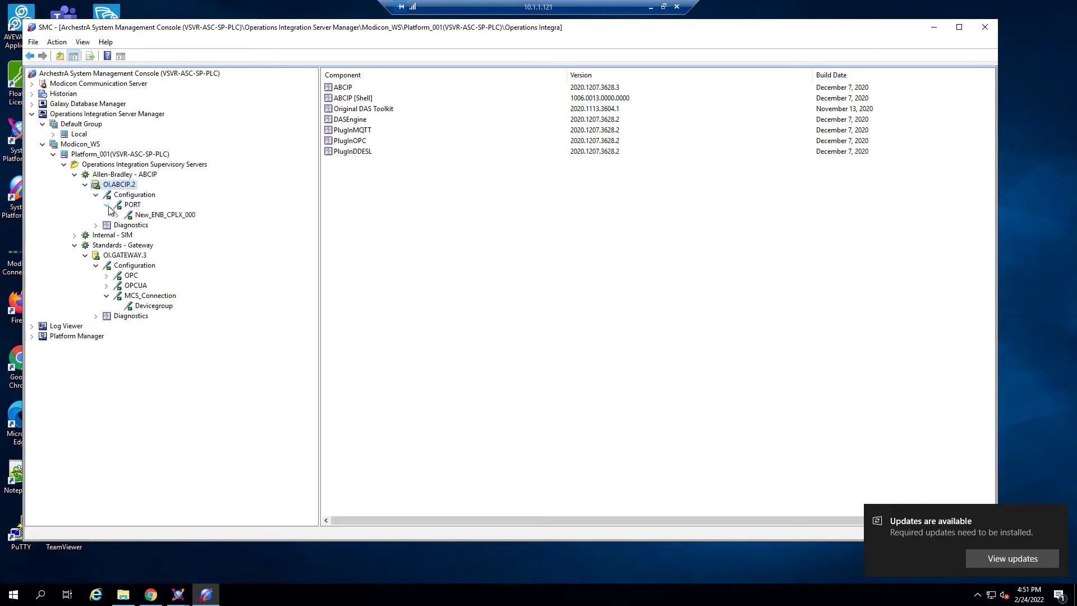
pyautogui.click(117, 215)
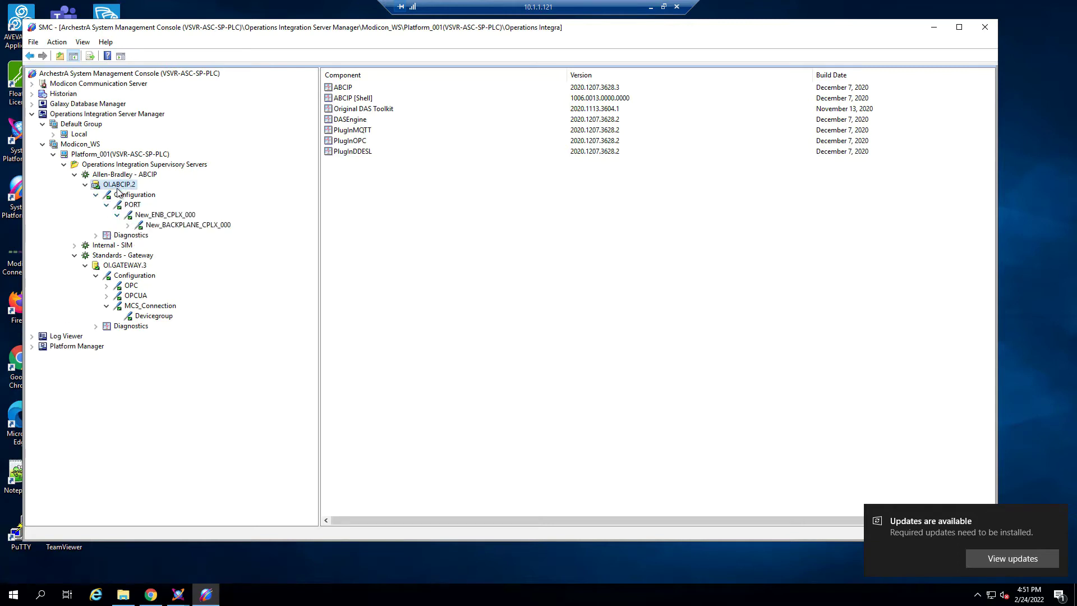
pyautogui.click(128, 226)
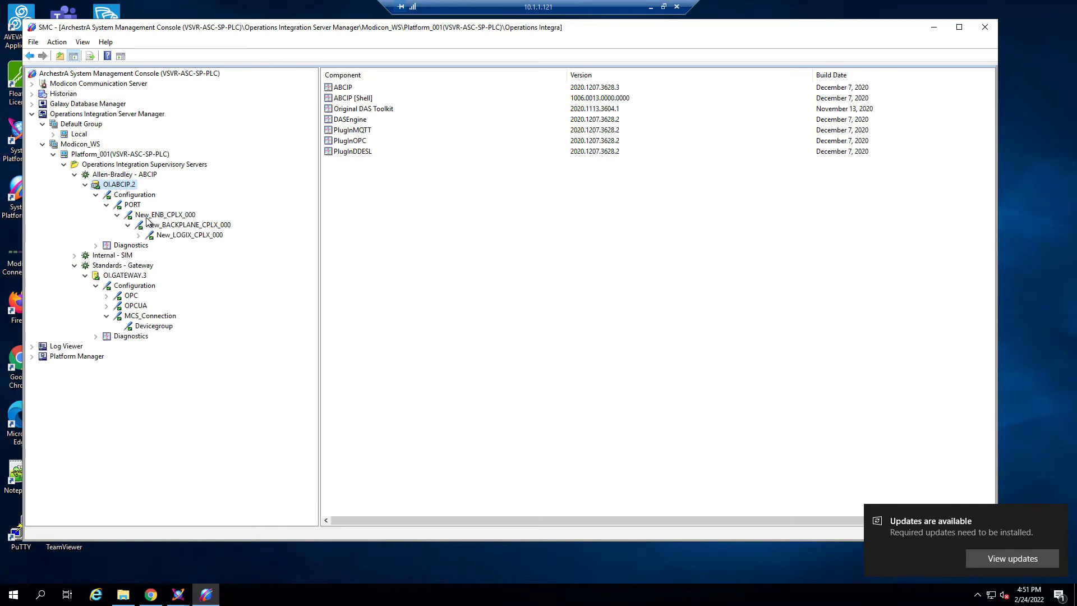
pyautogui.click(148, 217)
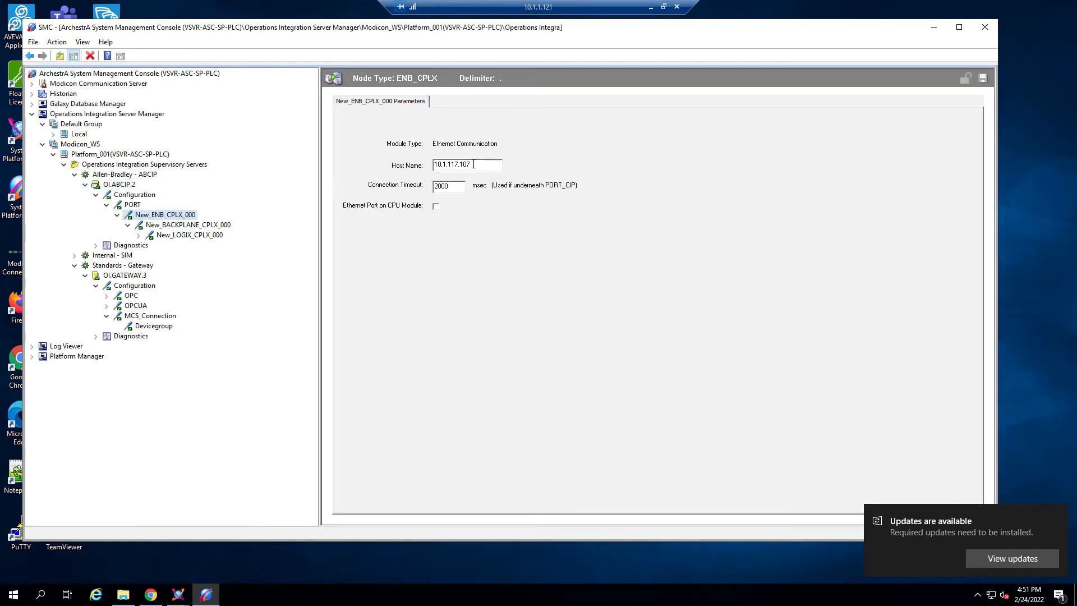
pyautogui.moveTo(470, 163); pyautogui.dragTo(418, 158)
# - Review New_LOGIX_CPLX_000's parameters, device groups and device items, then open its Auto-Build setup and dismiss the update notification
pyautogui.click(162, 236)
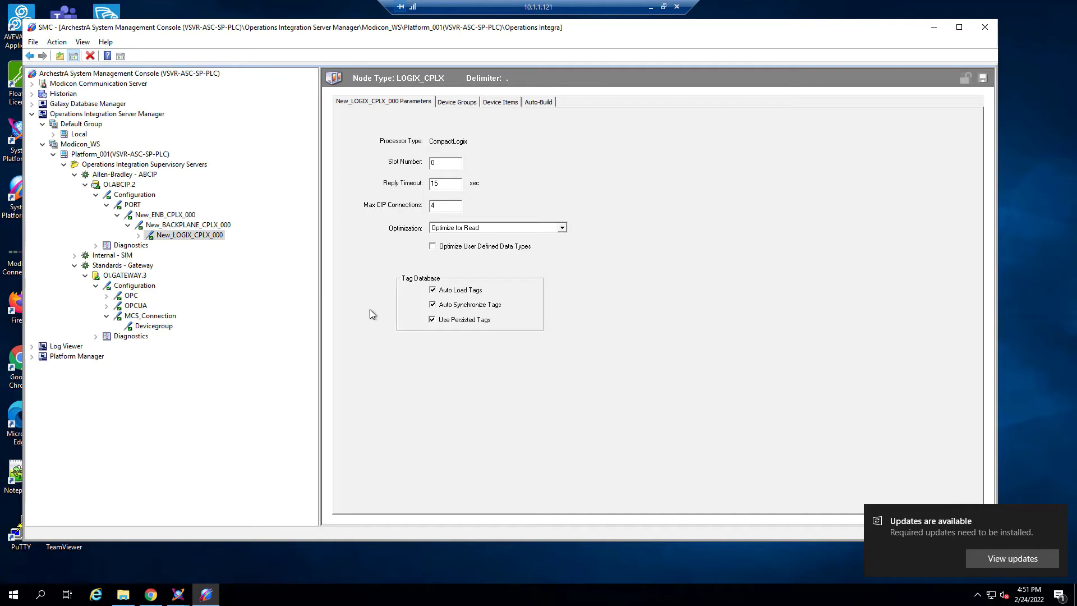
pyautogui.click(469, 104)
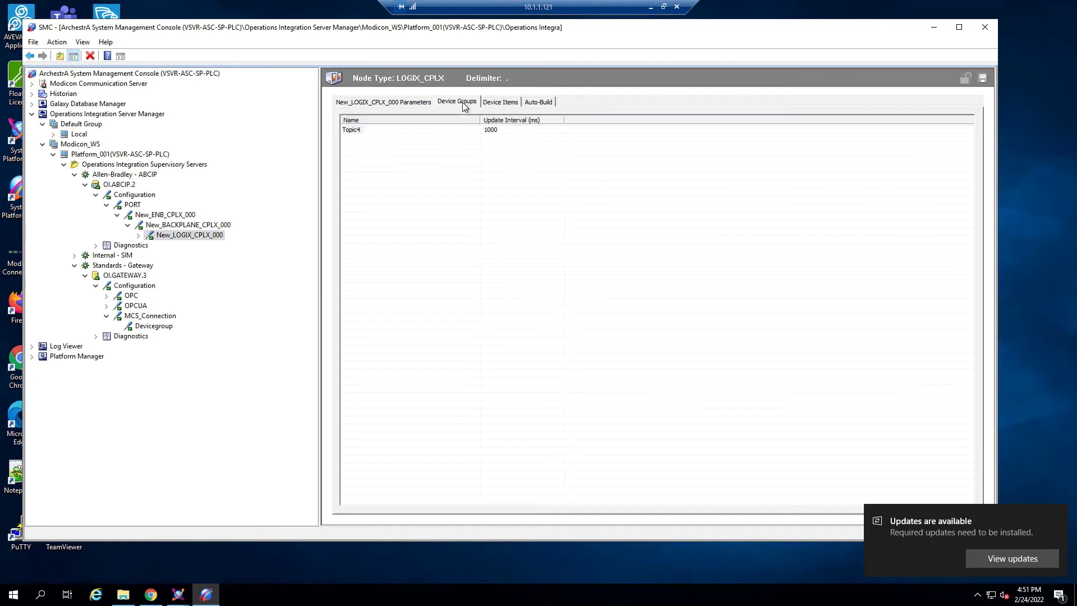
pyautogui.click(490, 104)
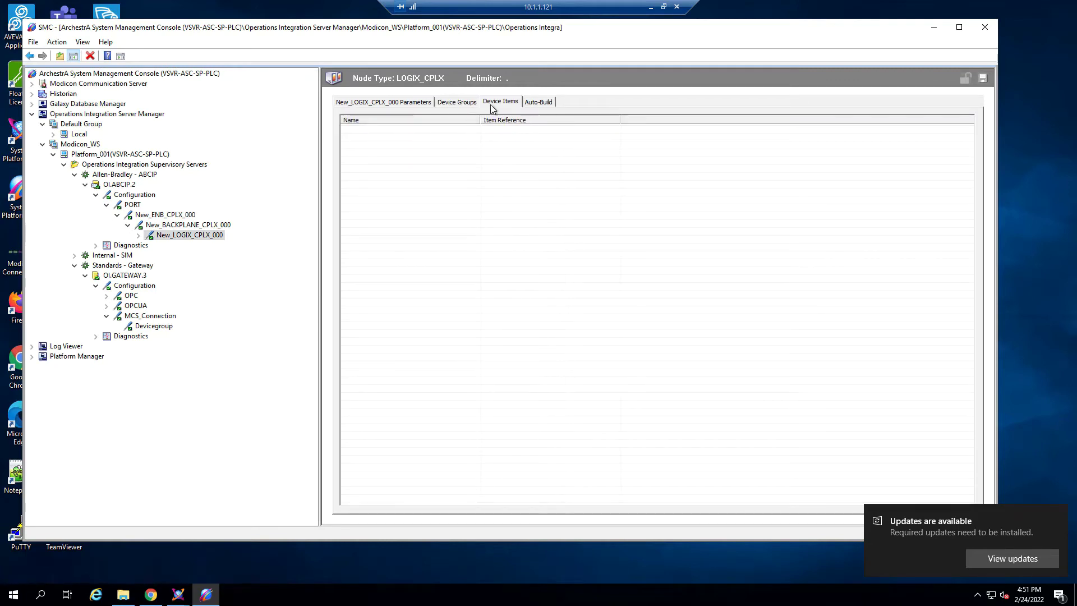
pyautogui.click(541, 102)
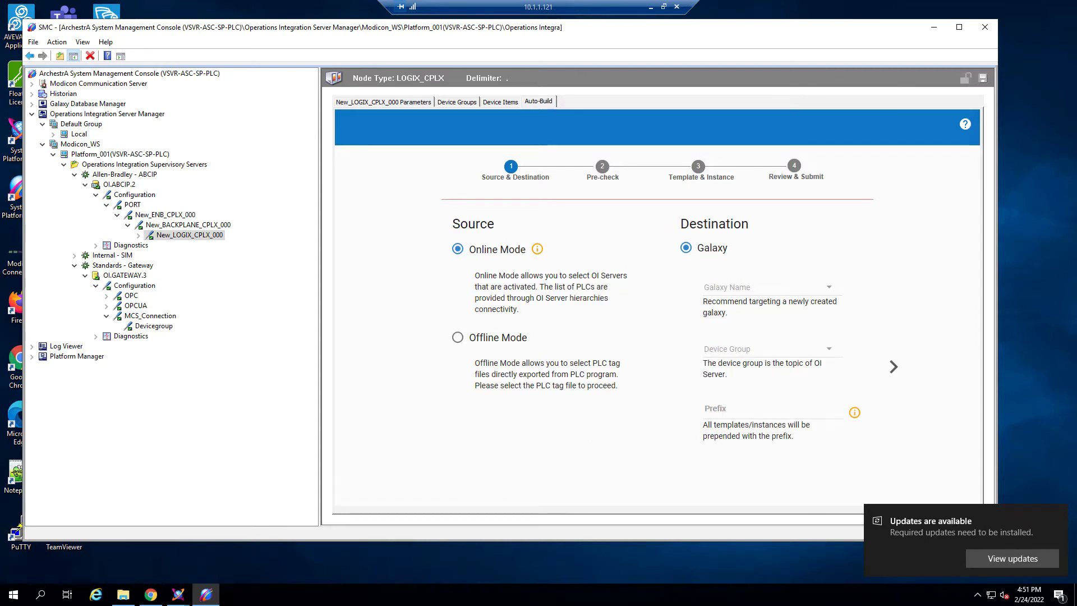
pyautogui.click(1061, 513)
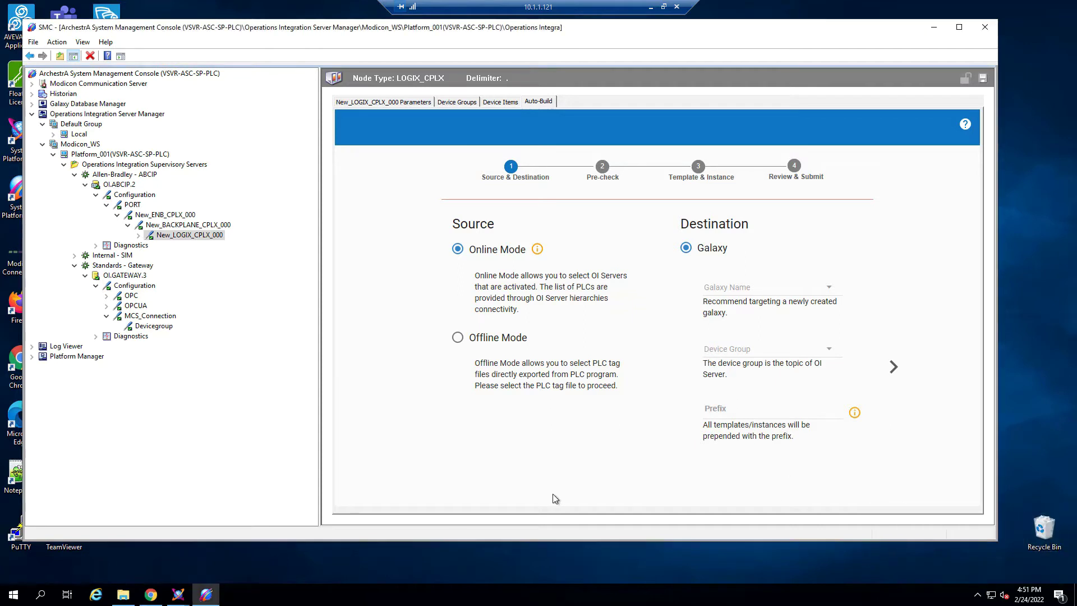
# - Set the Auto-Build source to Offline Mode using the AVEVA_SELECT.L5X tag file from the Desktop
pyautogui.click(458, 338)
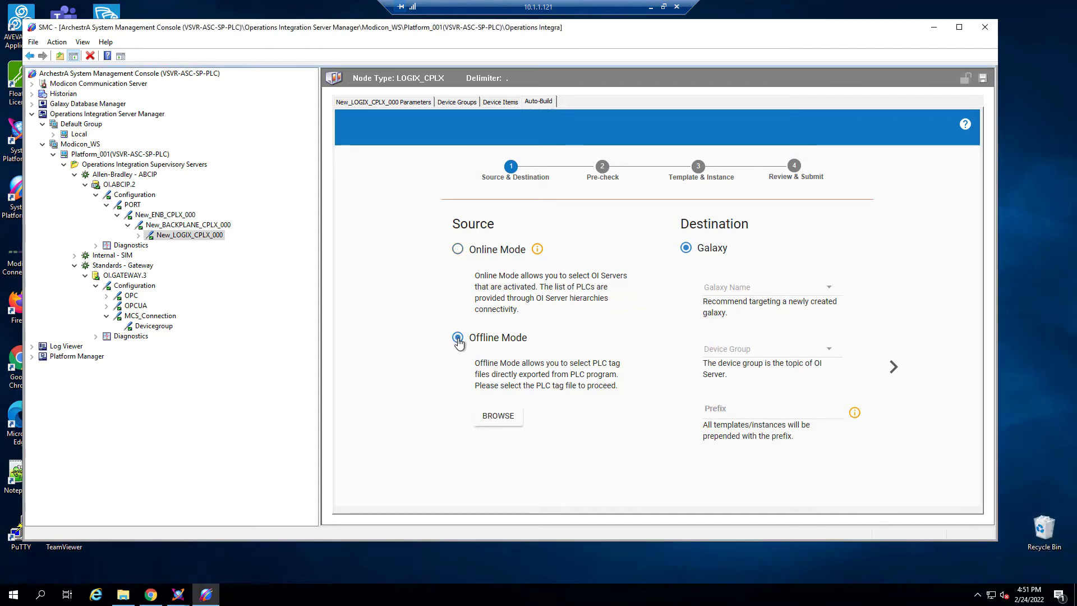
pyautogui.click(499, 419)
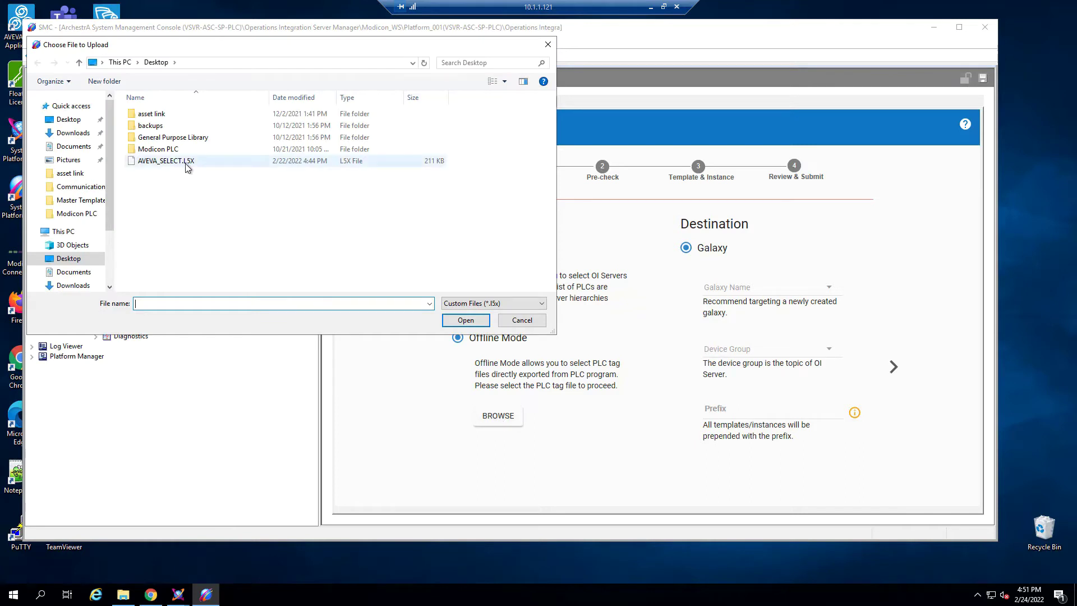
pyautogui.click(187, 166)
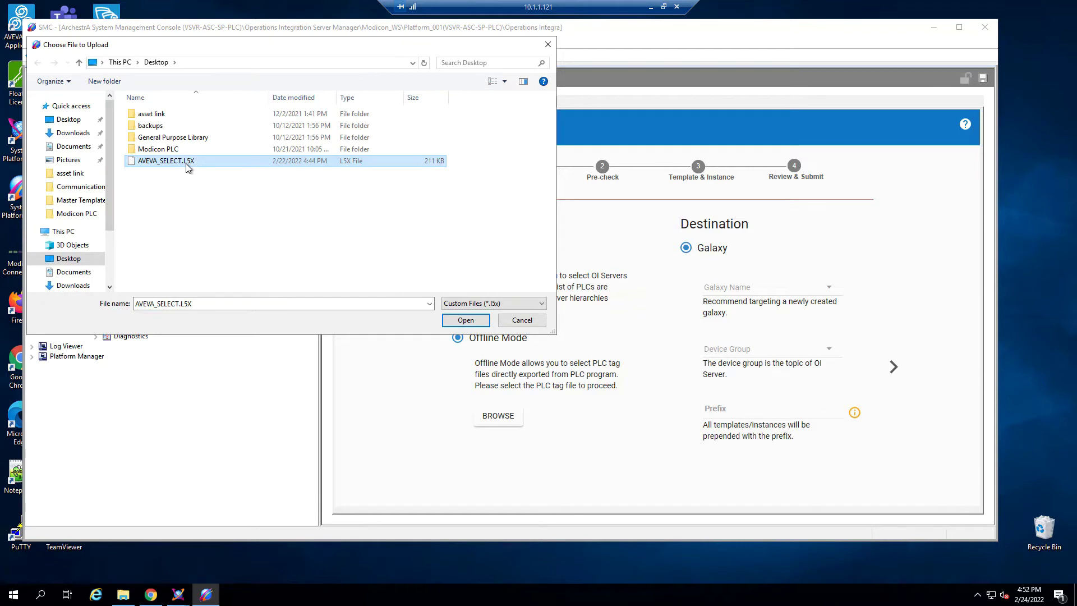
pyautogui.click(465, 320)
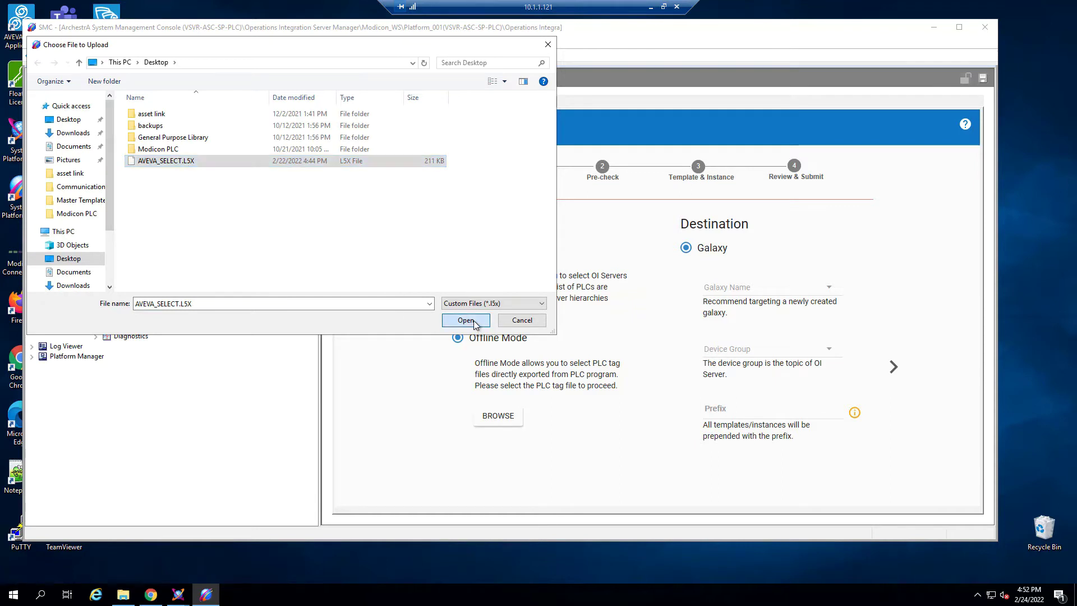
pyautogui.click(890, 369)
# - Set the Auto-Build destination to the Autobuild galaxy with device group Topic4 and continue to the pre-check
pyautogui.click(767, 298)
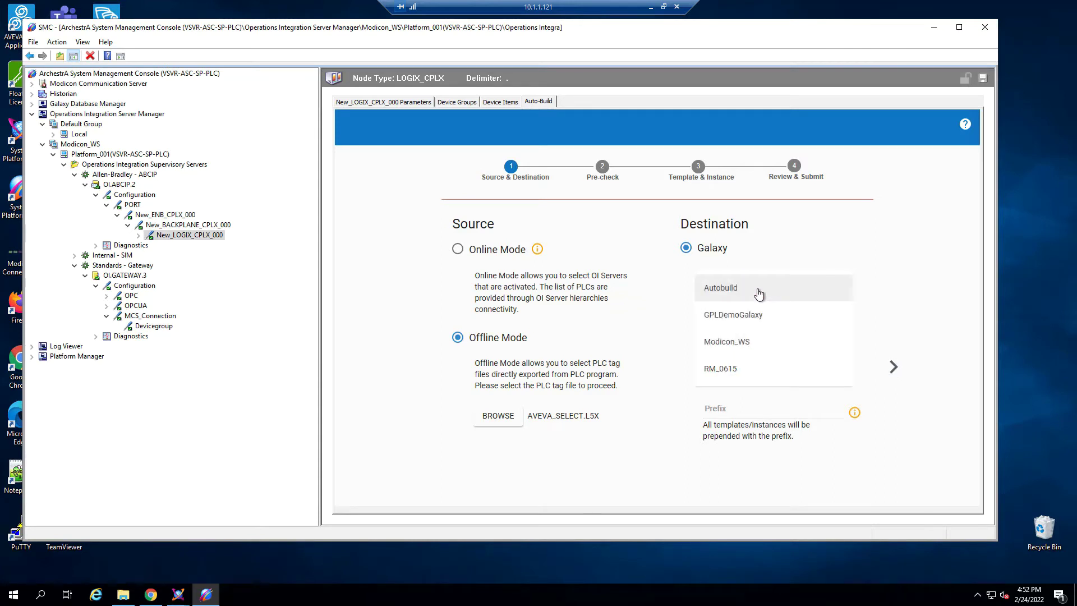
pyautogui.click(759, 293)
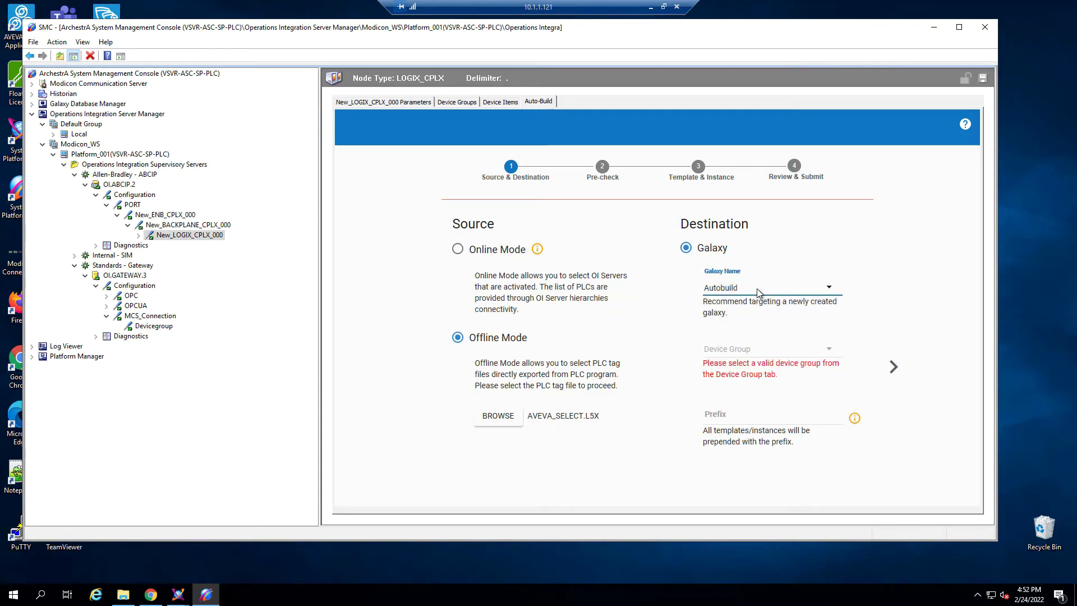
pyautogui.click(827, 352)
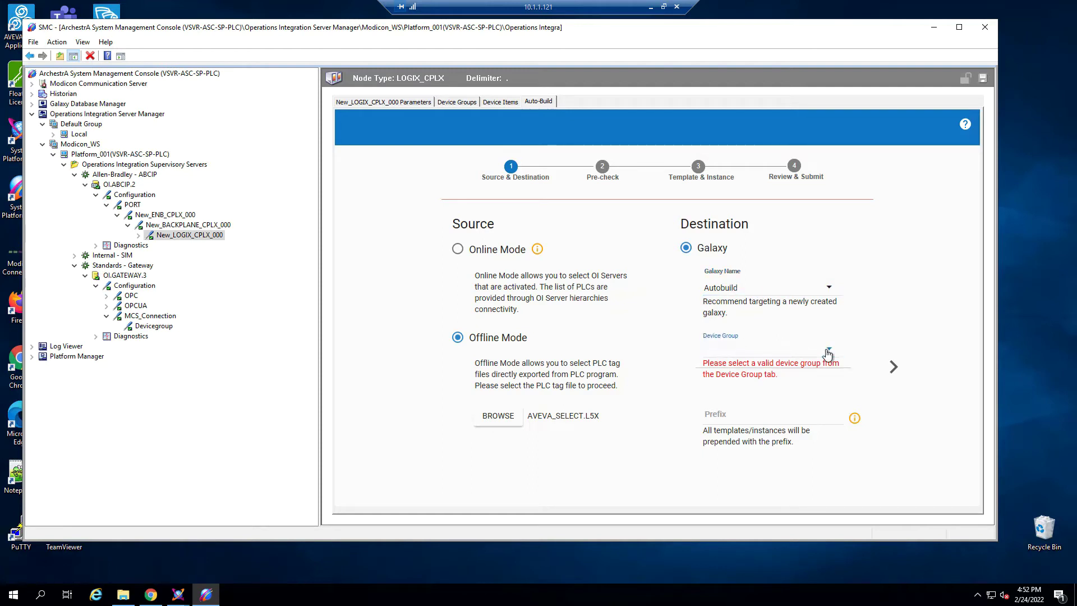
pyautogui.click(734, 355)
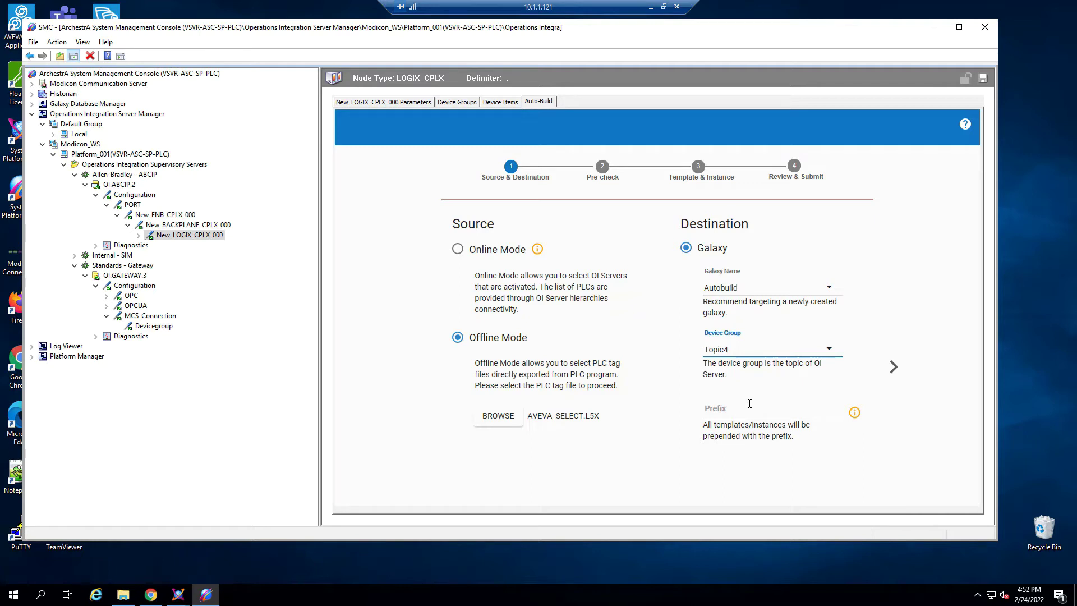
pyautogui.click(893, 369)
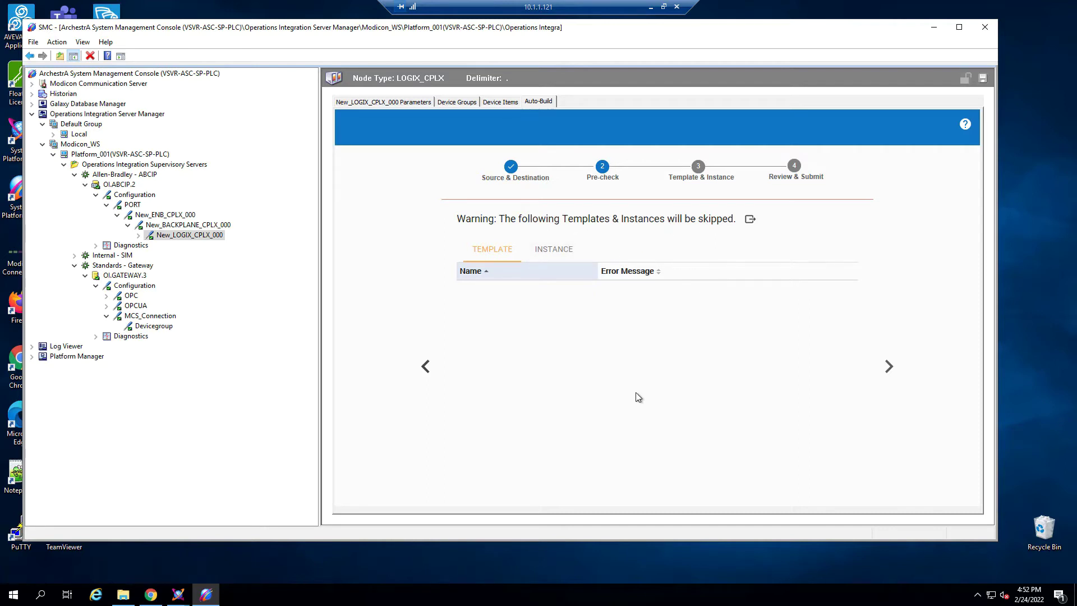
# - Check the pre-check lists of skipped templates and instances, and continue to template and instance selection
pyautogui.click(544, 255)
pyautogui.click(499, 250)
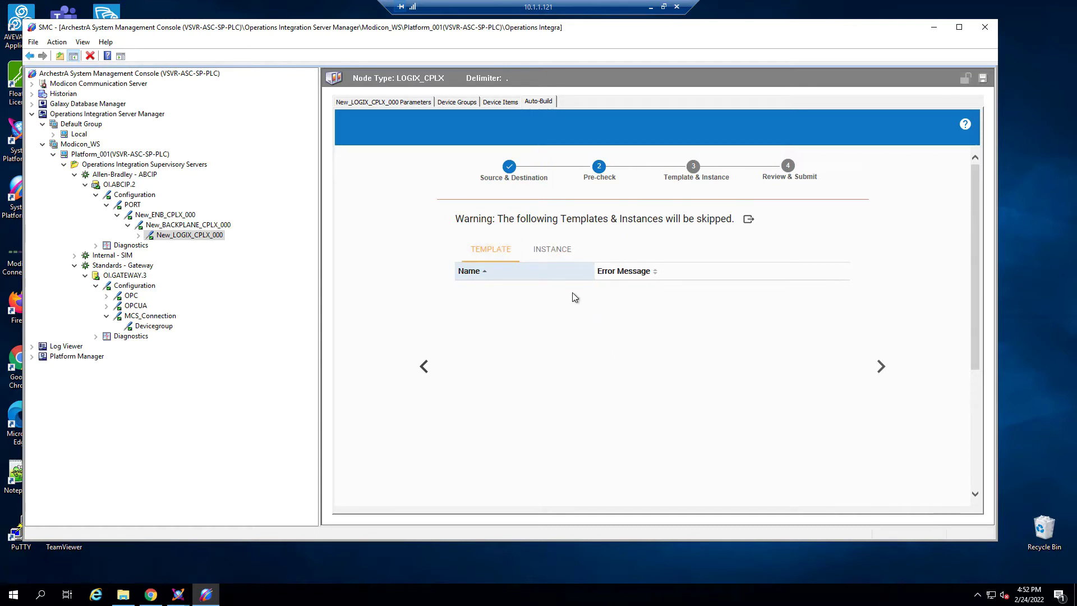
pyautogui.click(878, 367)
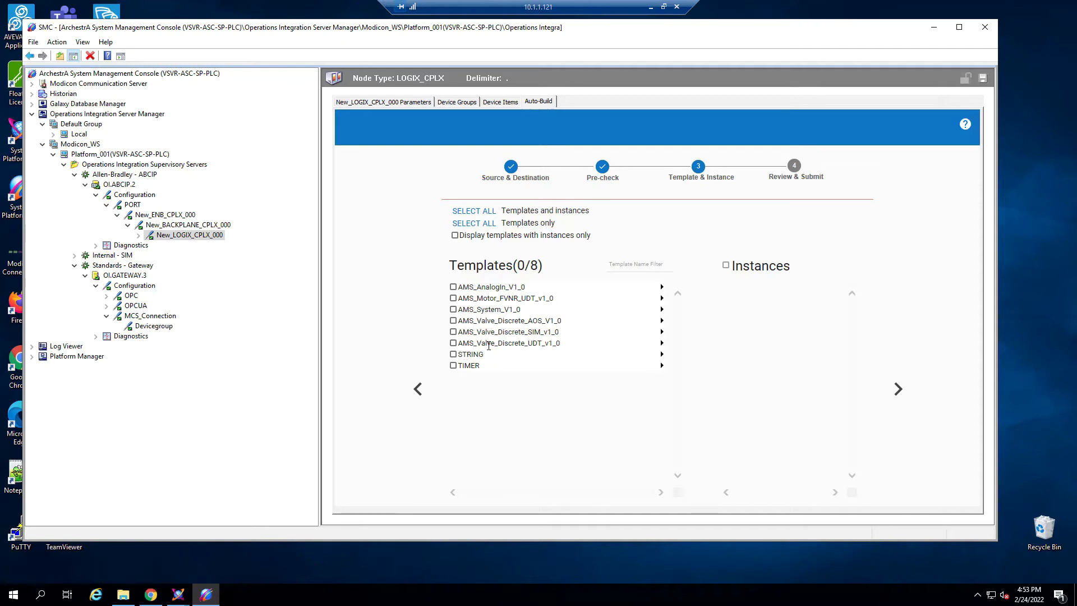
# - Select the AMS_Valve_Discrete_UDT_v1_0 and TIMER templates for the build
pyautogui.click(454, 347)
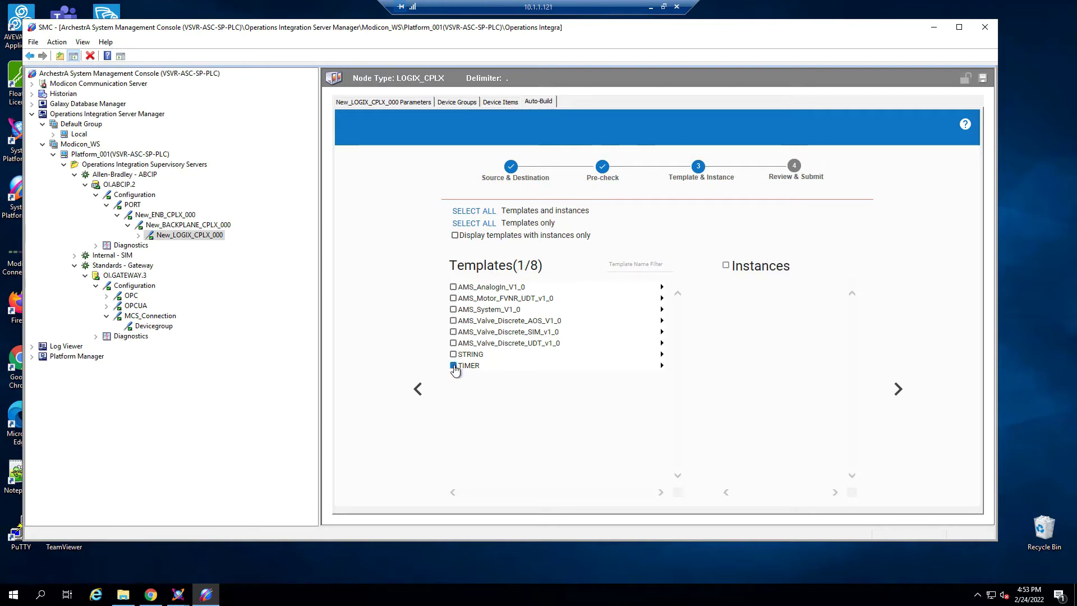
pyautogui.click(456, 343)
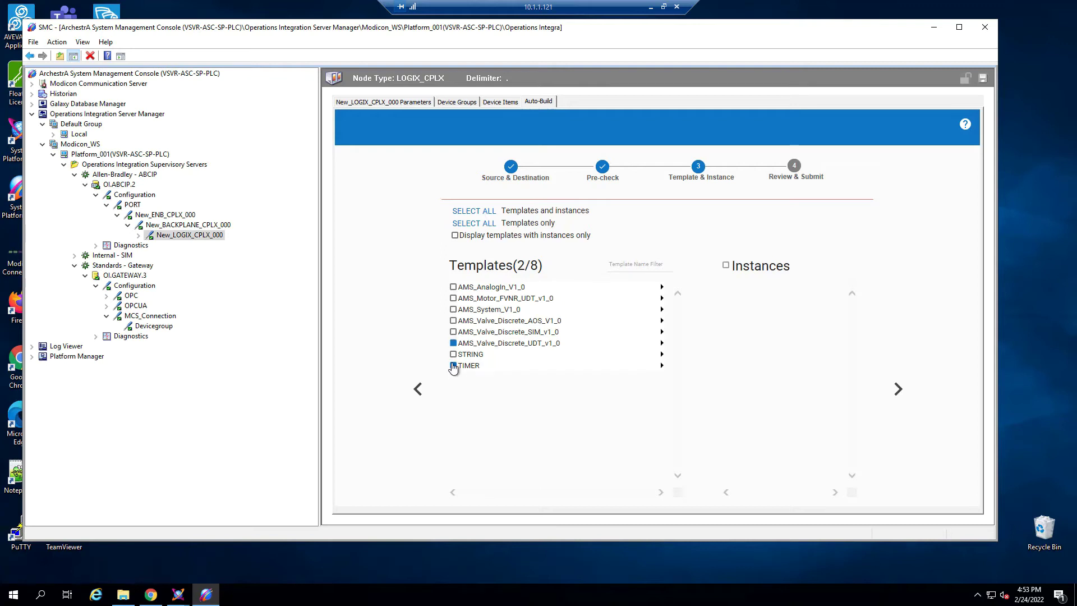
pyautogui.moveTo(455, 371)
pyautogui.click(453, 343)
pyautogui.click(454, 366)
pyautogui.click(453, 366)
pyautogui.click(454, 342)
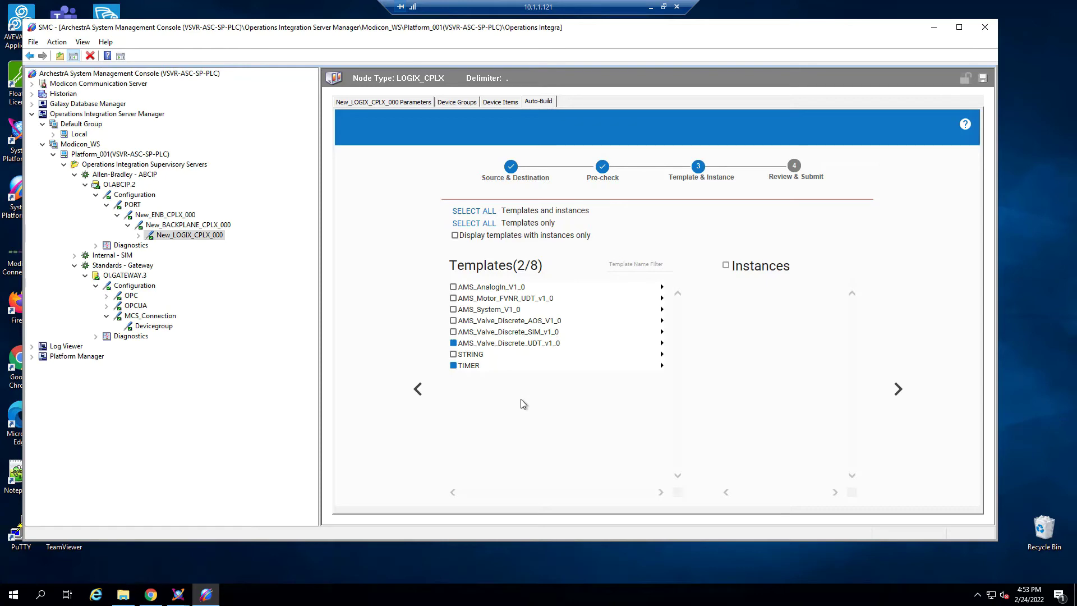
# - Expand the AMS_Valve_Discrete_UDT_v1_0 template and examine its attributes, data types and instances
pyautogui.click(661, 344)
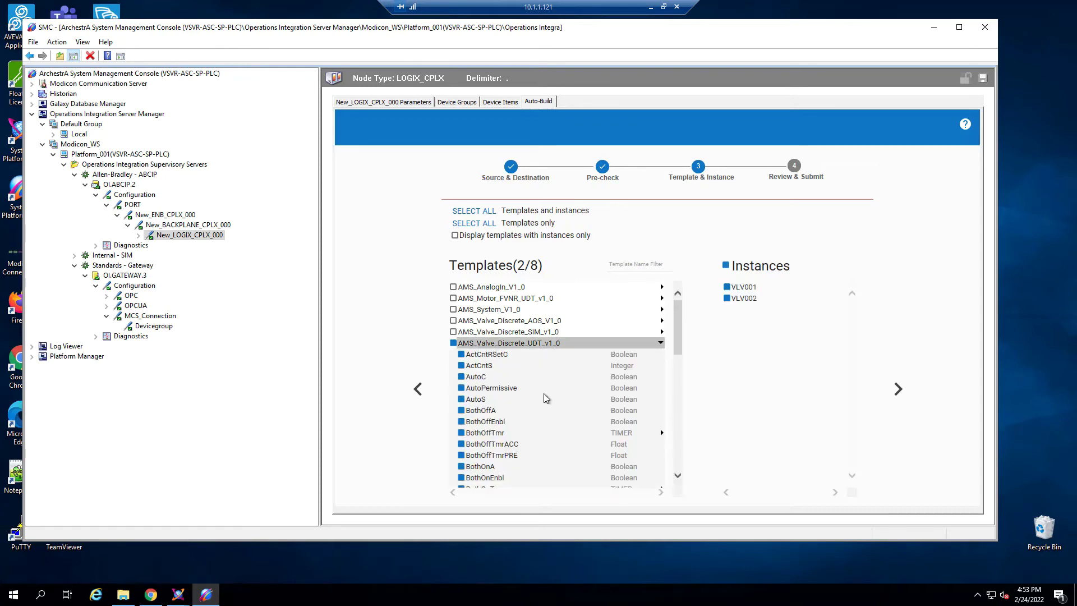
pyautogui.scroll(-3, 659, 359)
pyautogui.scroll(-4, 539, 371)
pyautogui.scroll(-8, 539, 370)
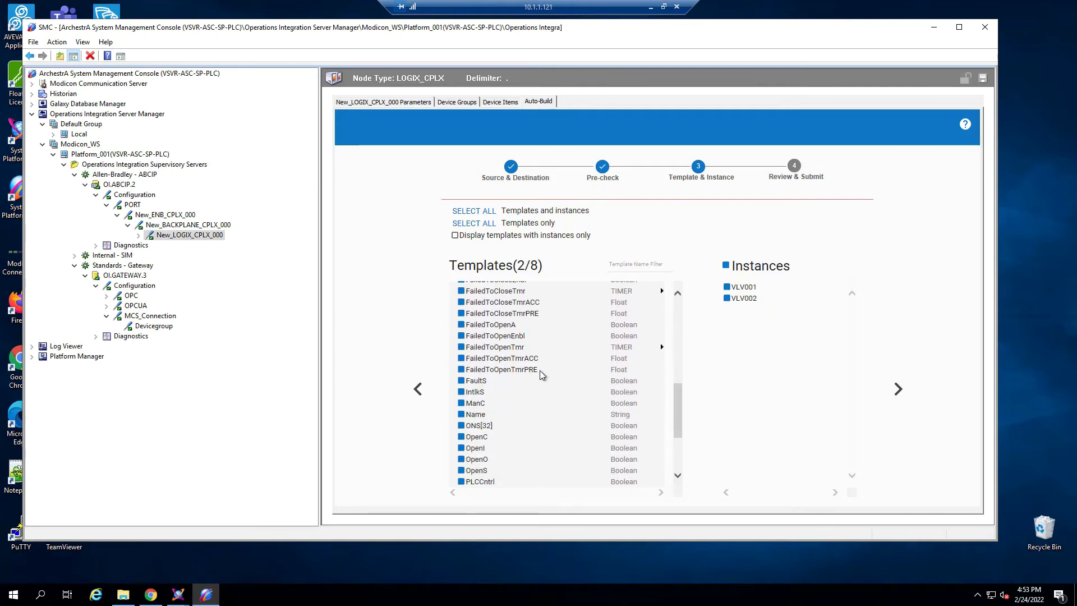
pyautogui.scroll(8, 544, 372)
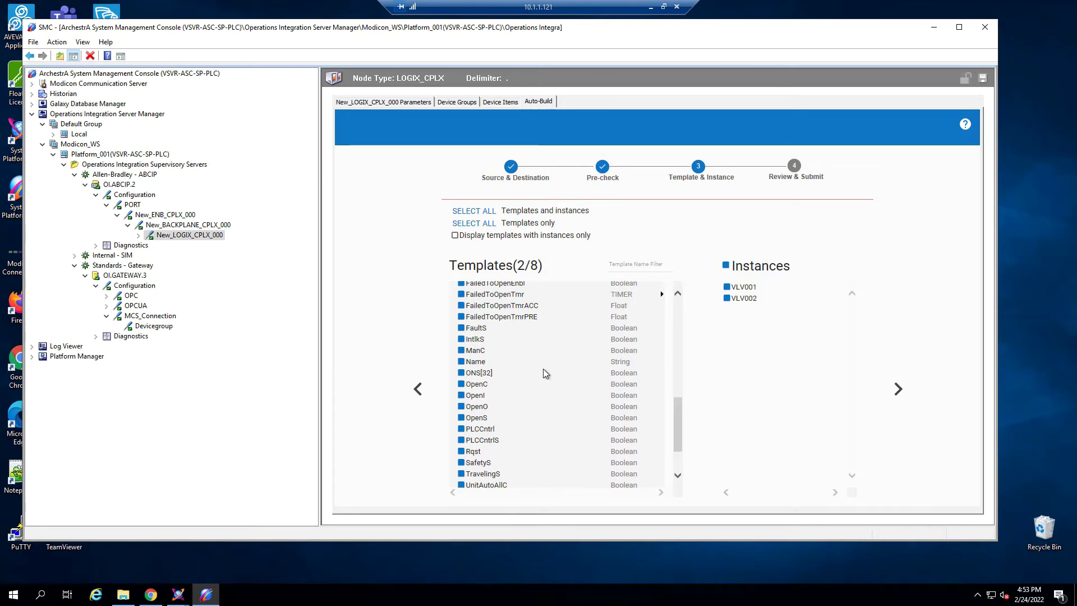
pyautogui.scroll(5, 546, 373)
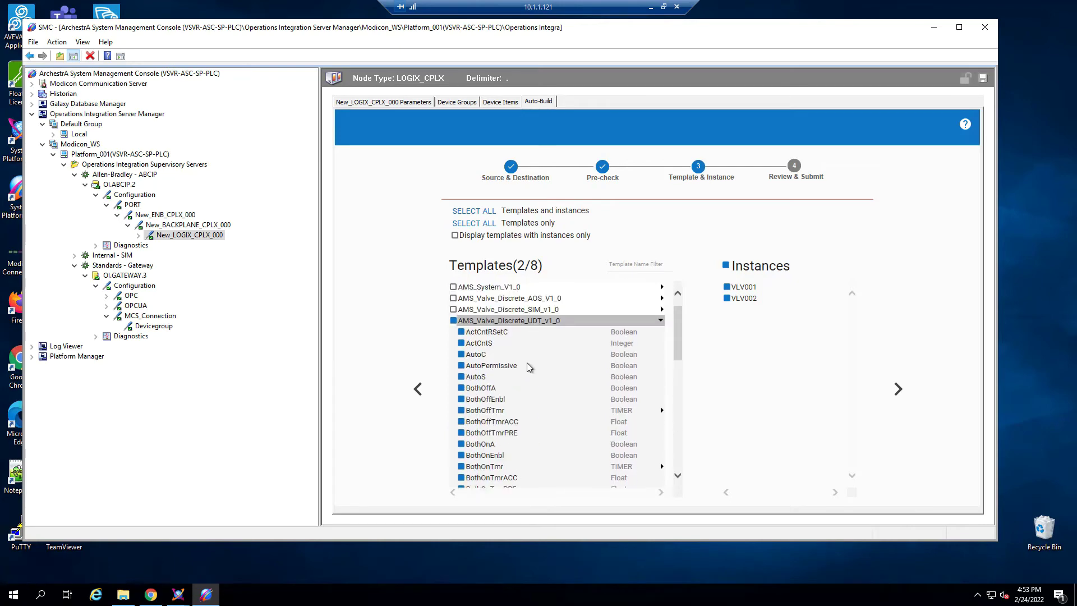
# - Limit AMS_Valve_Discrete_UDT_v1_0's included attributes to AutoC, AutoS, CloseC, ClosedS, OpenC and OpenS
pyautogui.click(453, 320)
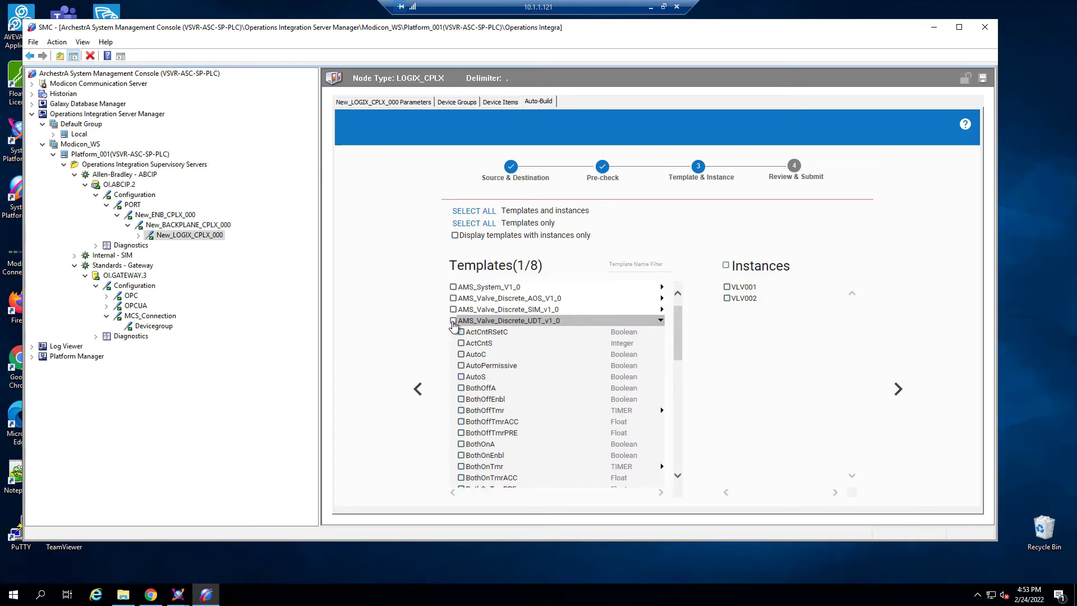
pyautogui.click(461, 354)
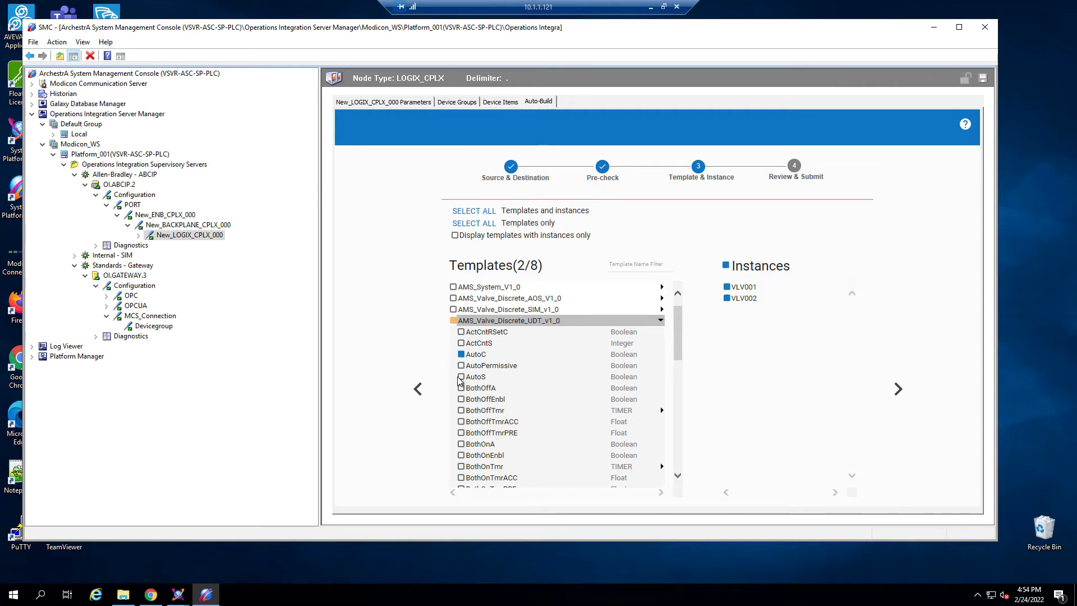
pyautogui.scroll(-2, 486, 387)
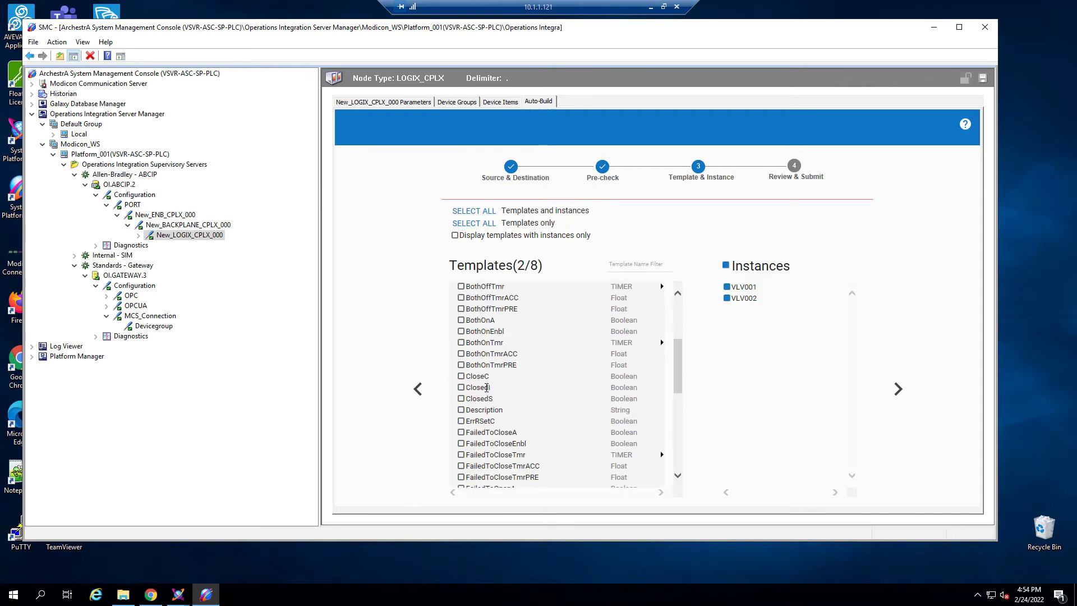
pyautogui.click(461, 376)
pyautogui.scroll(-3, 464, 400)
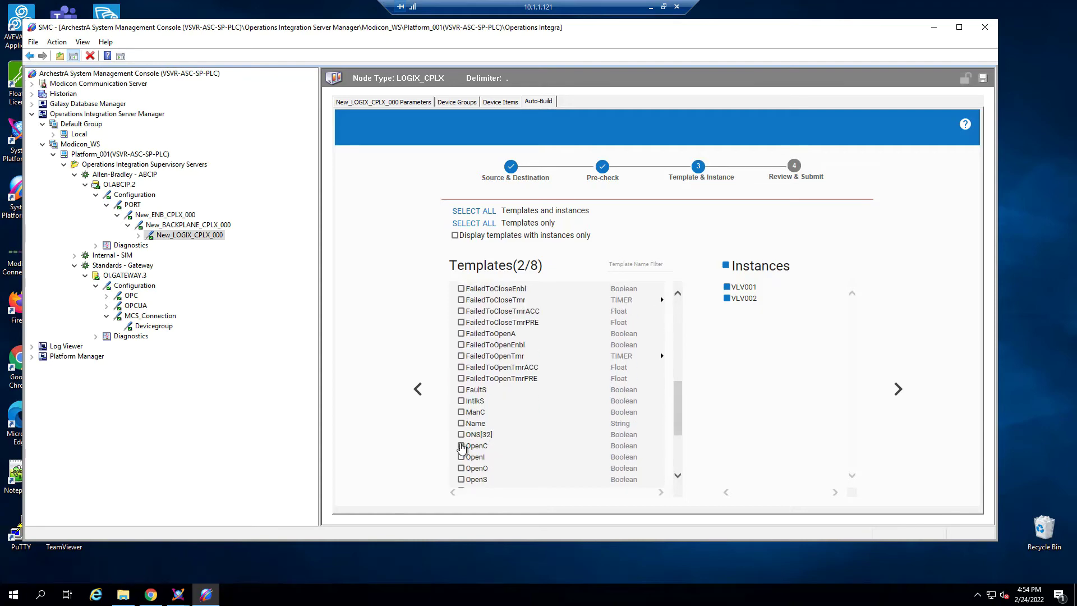
pyautogui.click(461, 445)
pyautogui.click(461, 479)
# - Exclude the VLV001 and VLV002 instances from the build and continue to the review of the selected templates
pyautogui.click(726, 266)
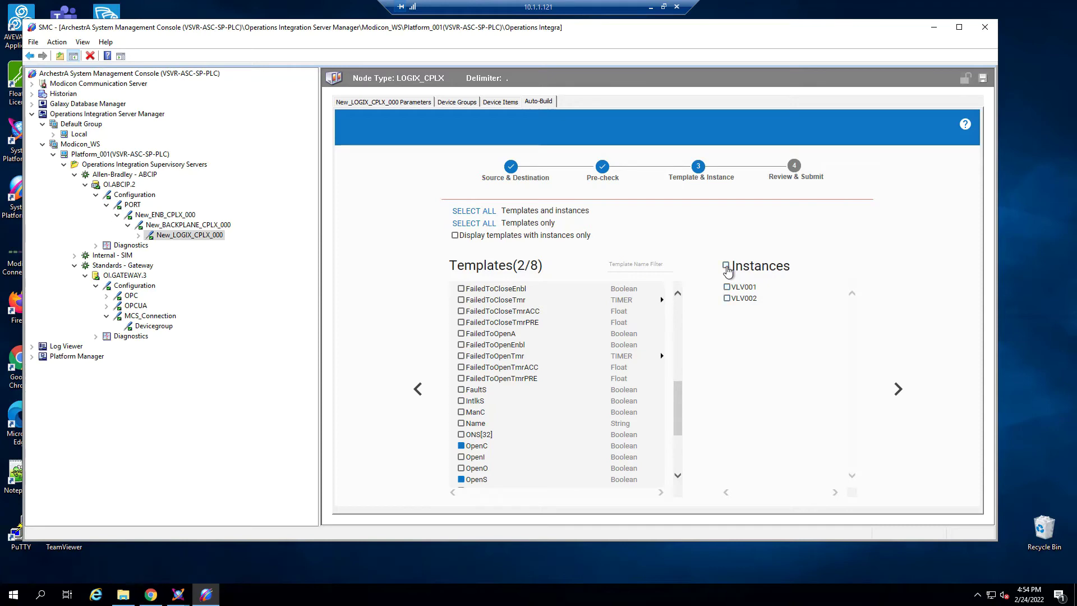
pyautogui.moveTo(678, 415); pyautogui.dragTo(683, 328)
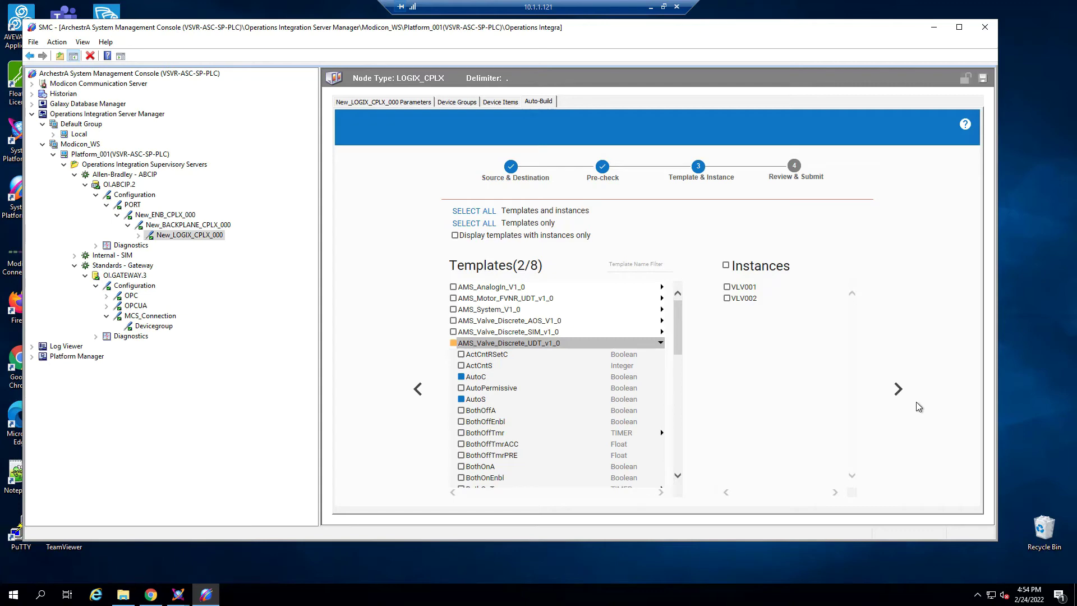
pyautogui.click(897, 389)
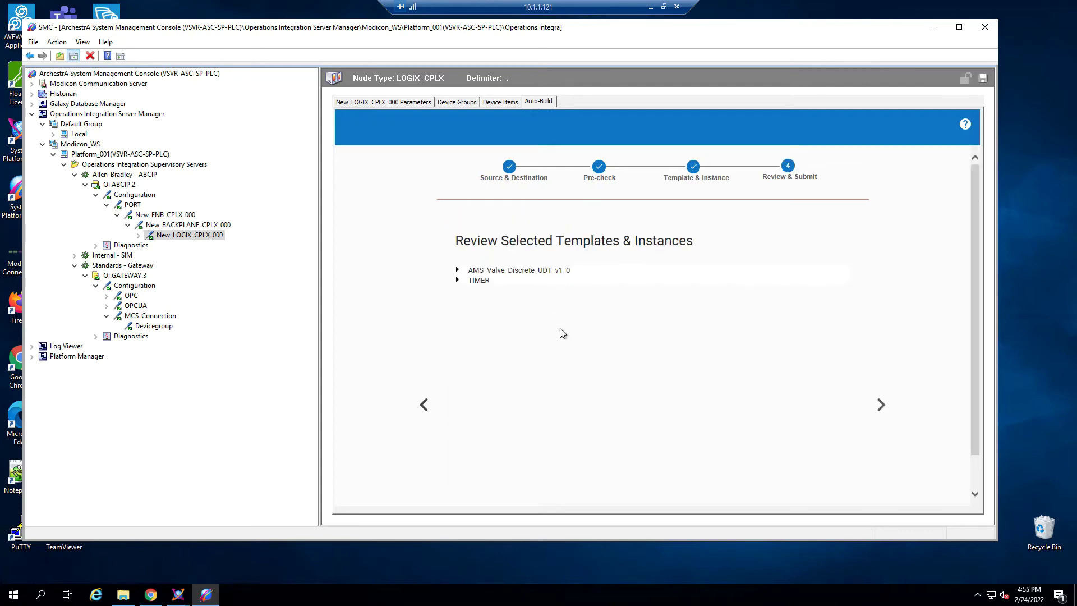
# - Submit the reviewed selection, start building right away and acknowledge the build's completion
pyautogui.click(882, 405)
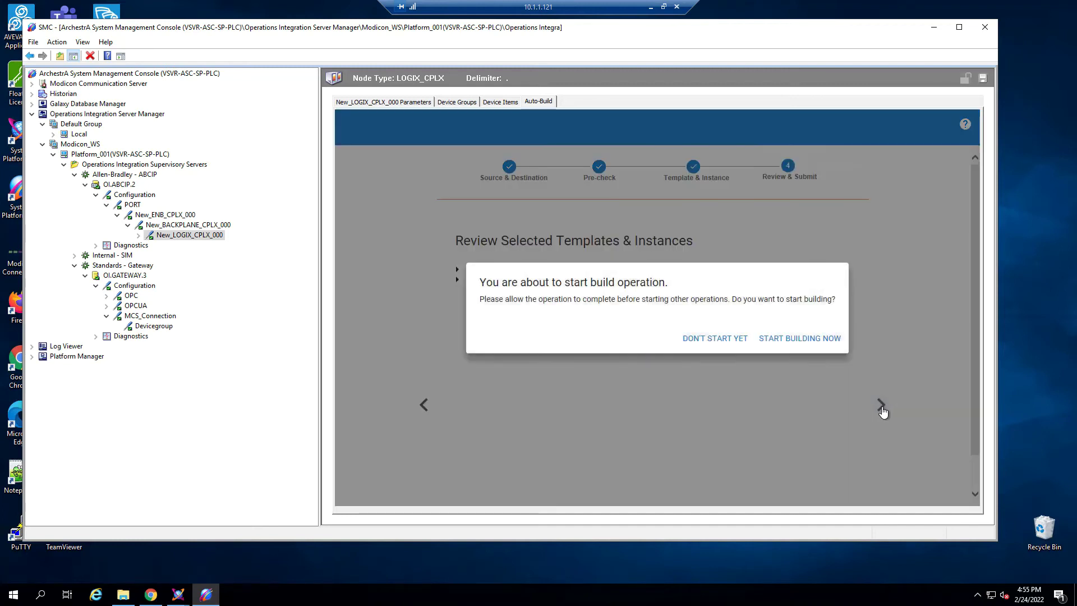
pyautogui.click(796, 348)
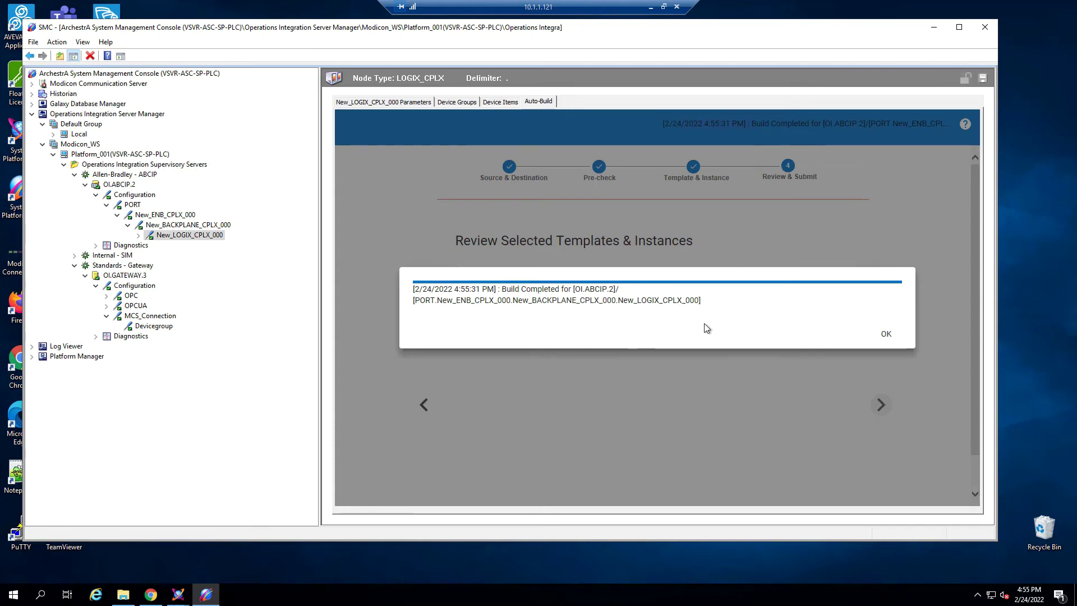
pyautogui.click(886, 335)
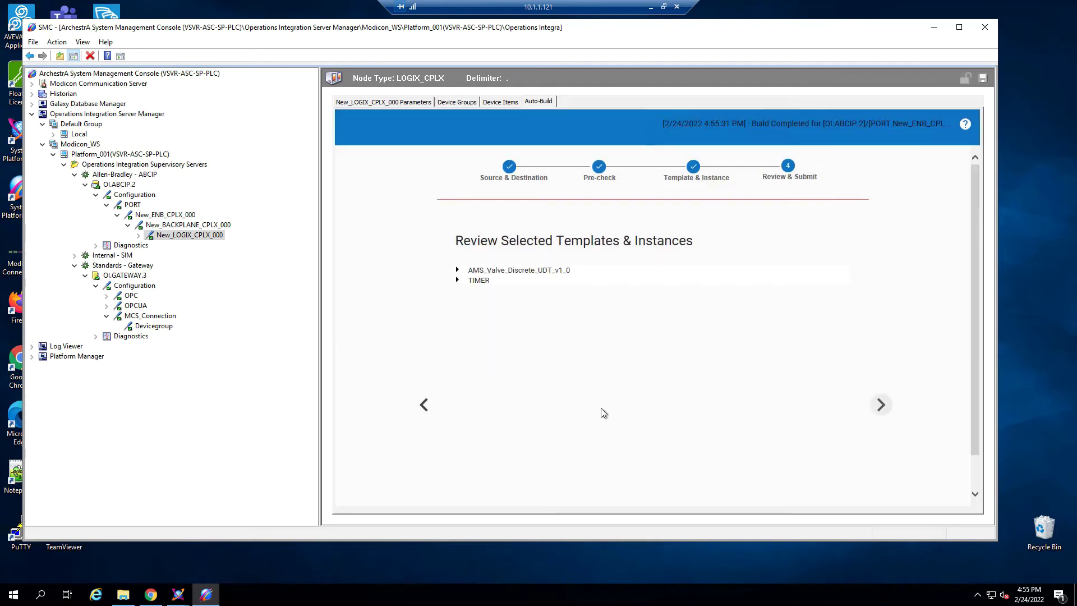
# - Switch to the System Platform IDE and expand Autobuild's derivation tree through $UserDefined and $_Standard_Level0 to the templates under $_Standard_Level1
pyautogui.click(177, 594)
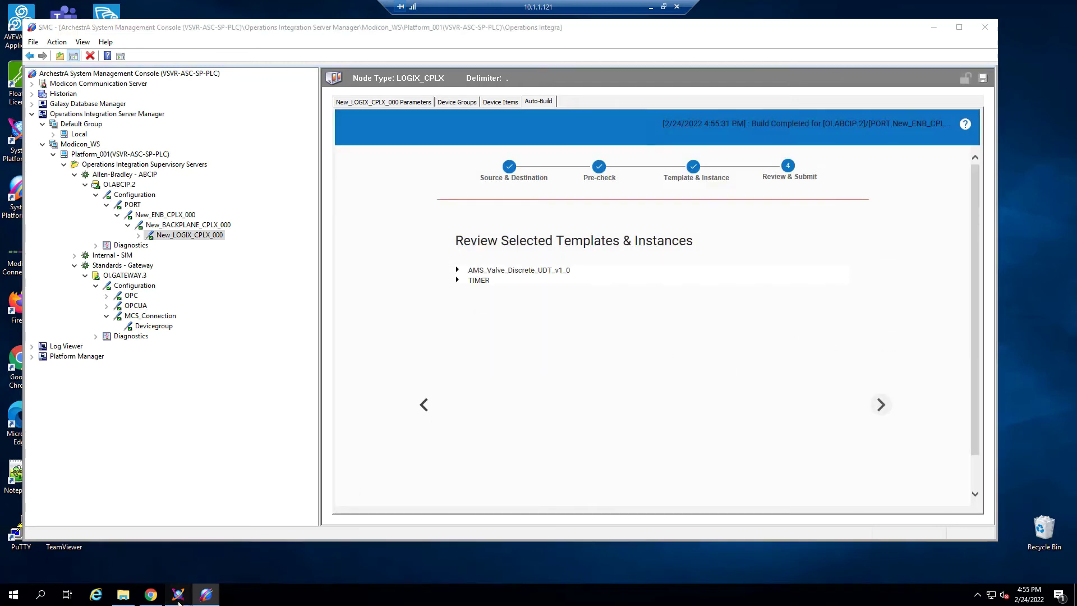
pyautogui.click(216, 564)
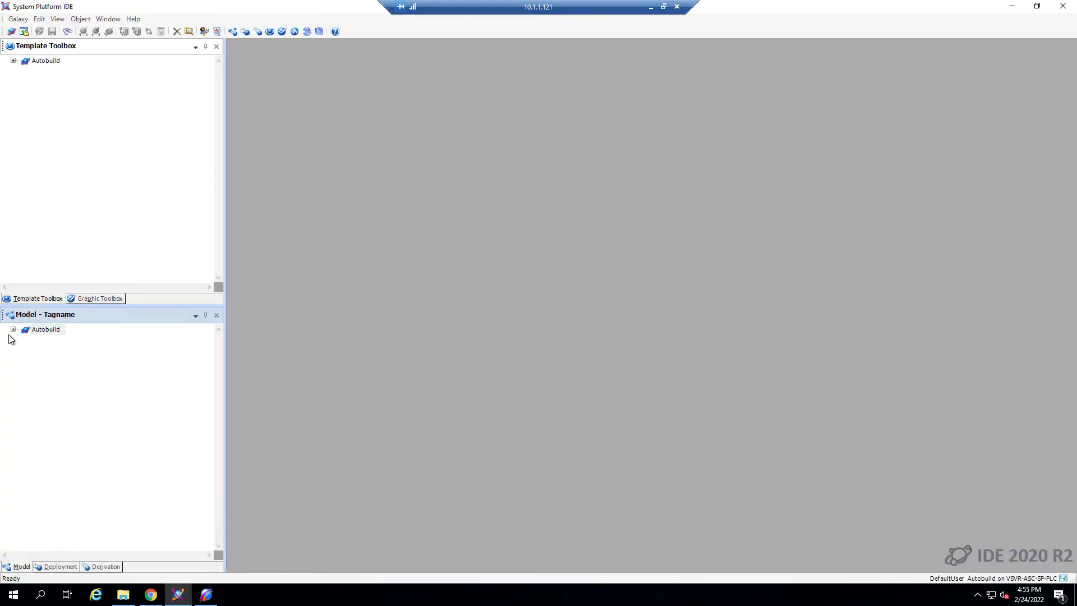
pyautogui.click(106, 566)
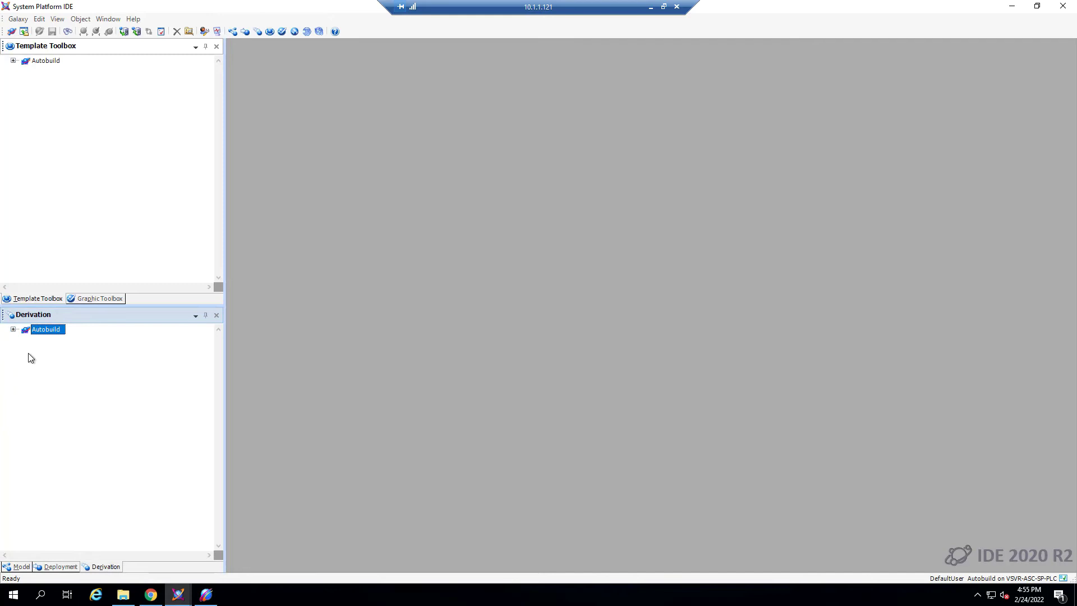
pyautogui.click(13, 330)
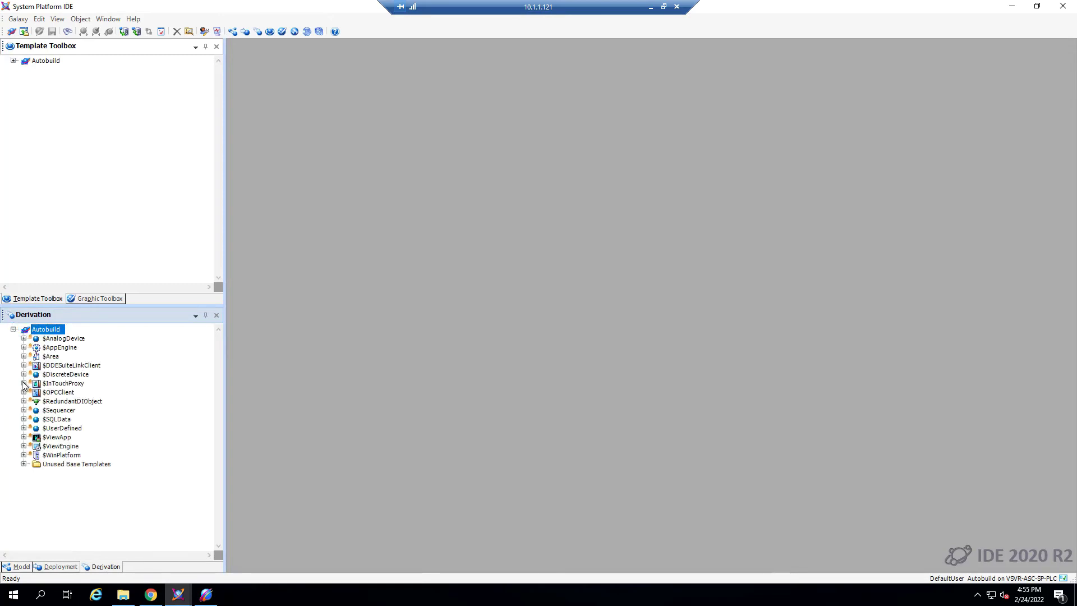
pyautogui.click(24, 428)
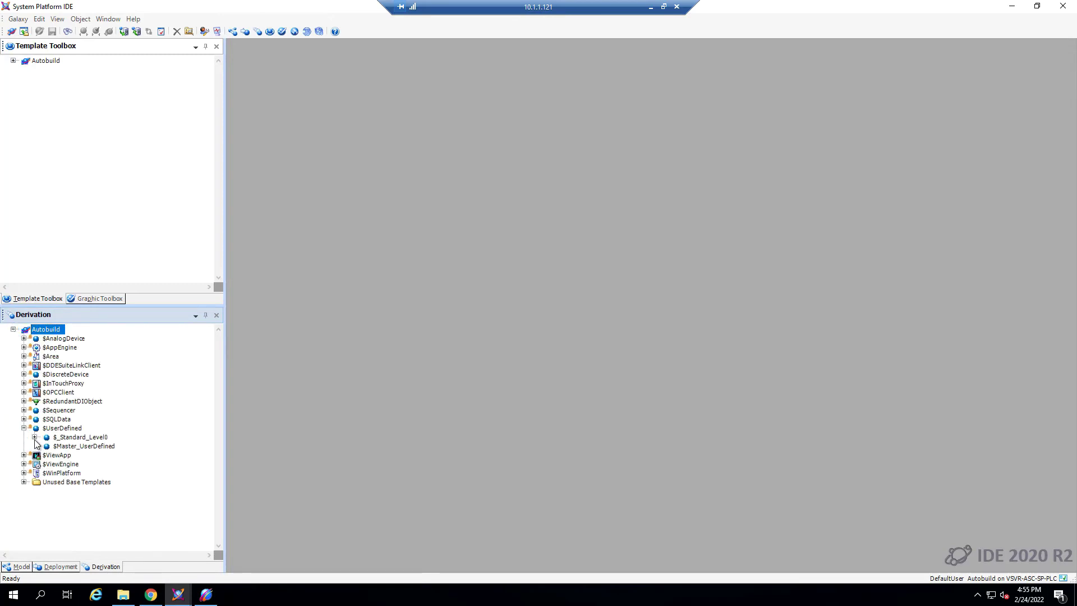
pyautogui.click(34, 436)
pyautogui.click(45, 445)
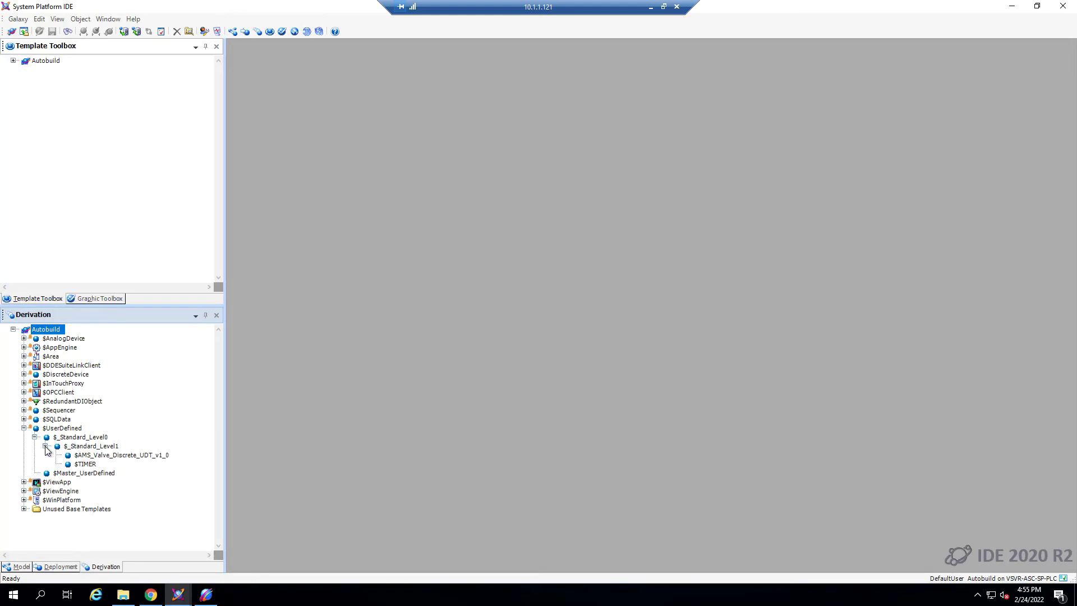
# - Open the $AMS_Valve_Discrete_UDT_v1_0 template for editing and check its AutoS and AutoC attributes
pyautogui.click(115, 457)
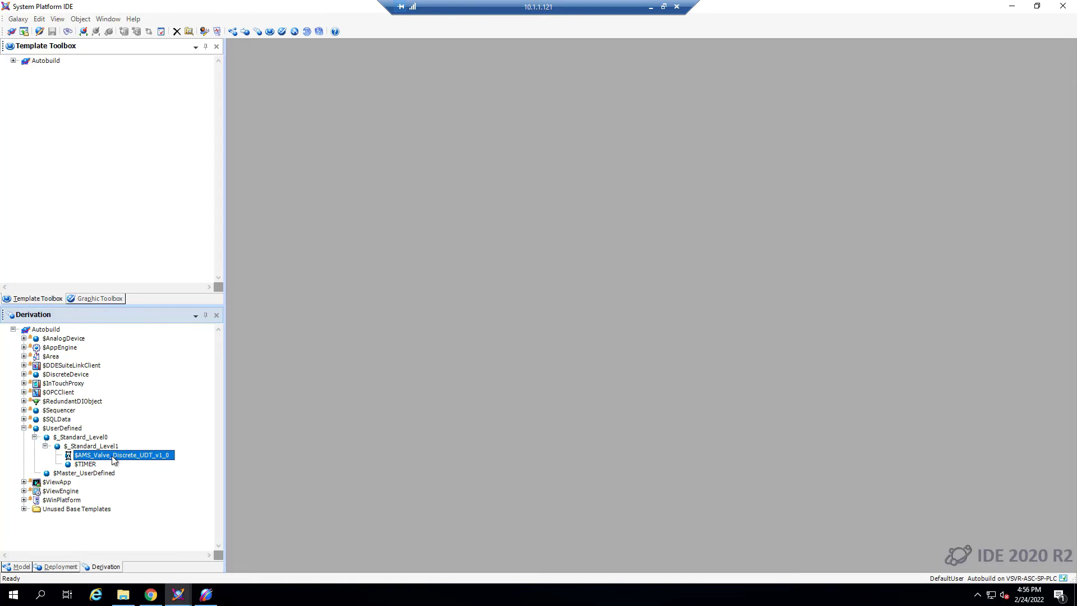
pyautogui.doubleClick(115, 458)
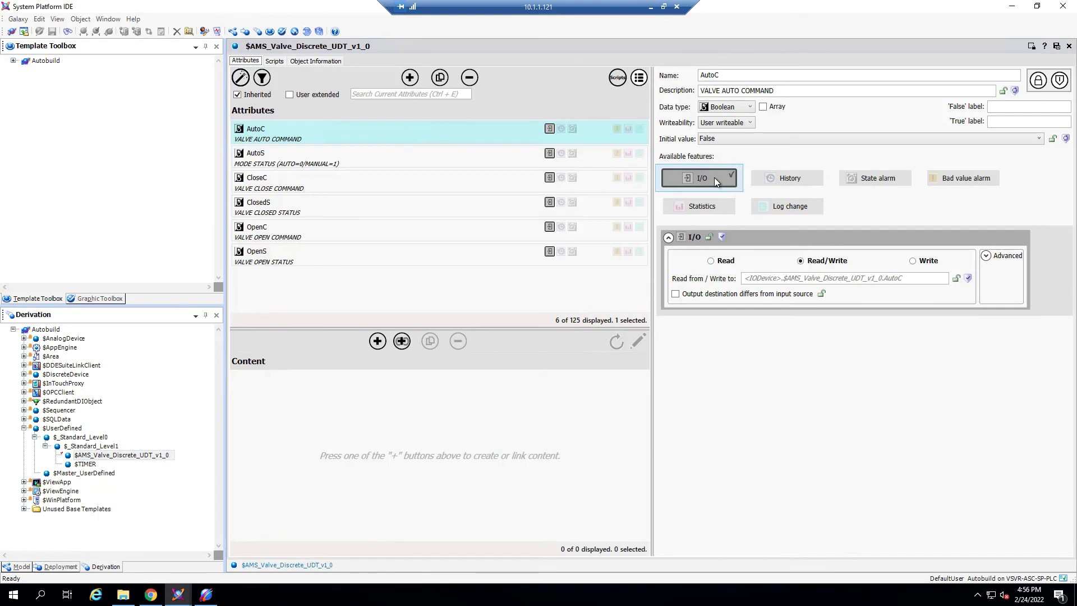
pyautogui.click(290, 153)
pyautogui.click(316, 136)
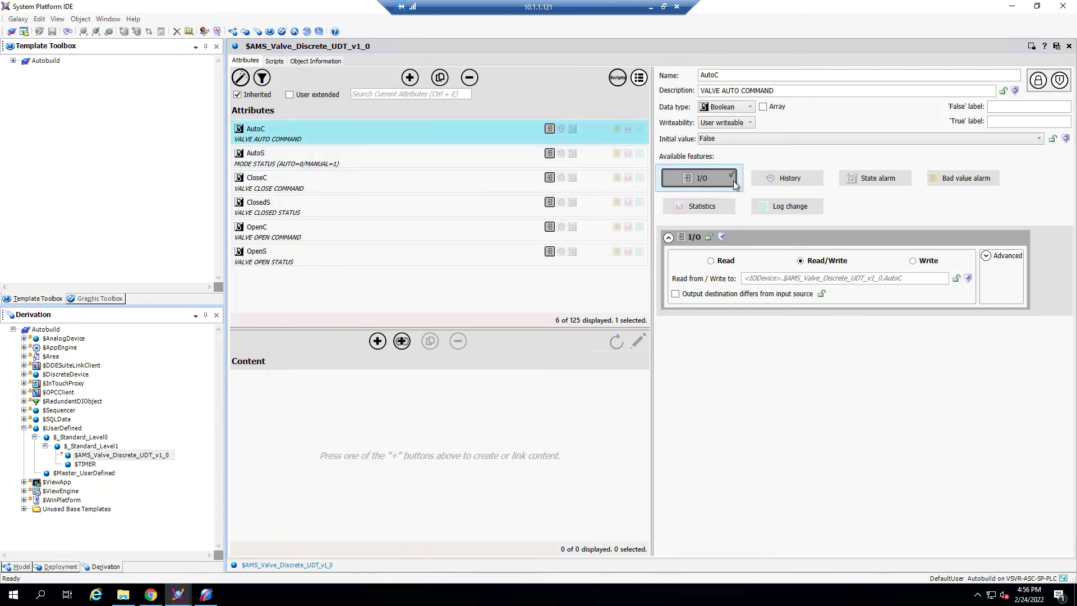
# - Disable the I/O feature on the AutoC and AutoS attributes of $AMS_Valve_Discrete_UDT_v1_0
pyautogui.click(726, 180)
pyautogui.click(433, 150)
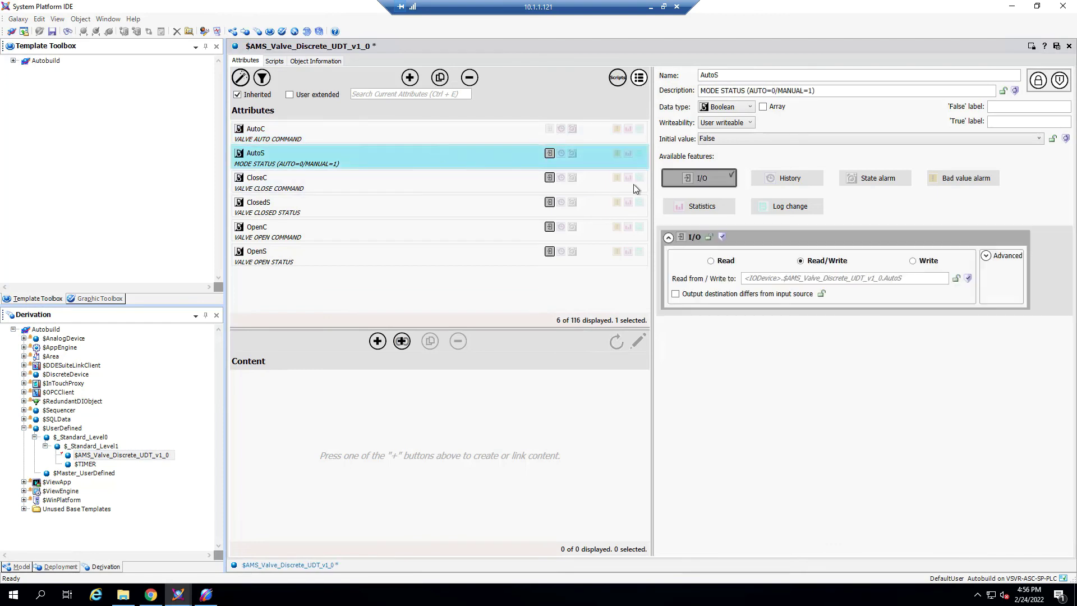
pyautogui.click(728, 180)
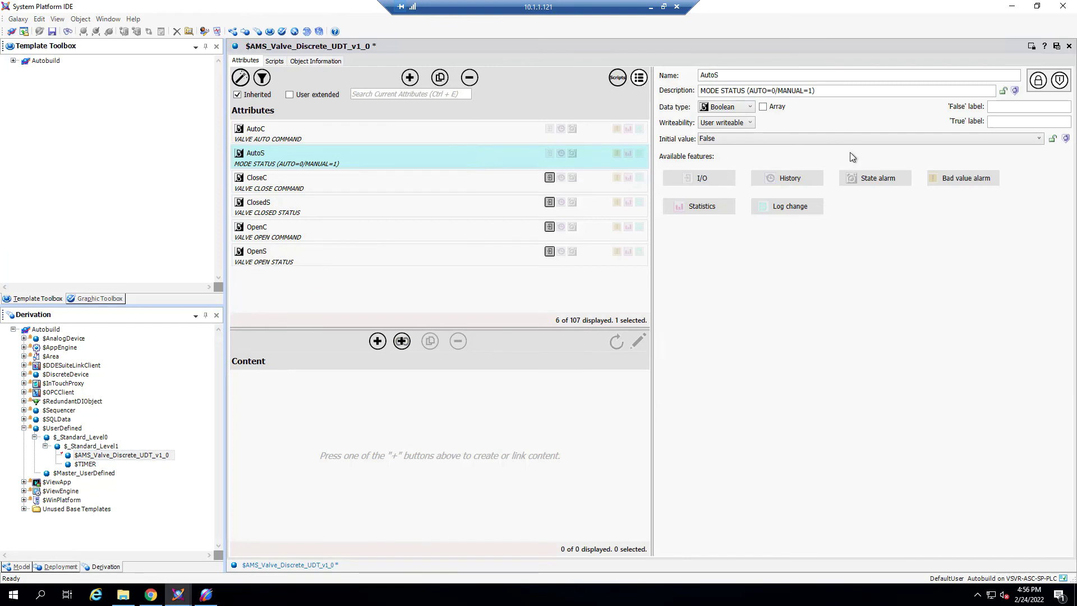
# - Close the edited $AMS_Valve_Discrete_UDT_v1_0 template, saving and checking in its changes
pyautogui.click(1056, 46)
pyautogui.click(553, 352)
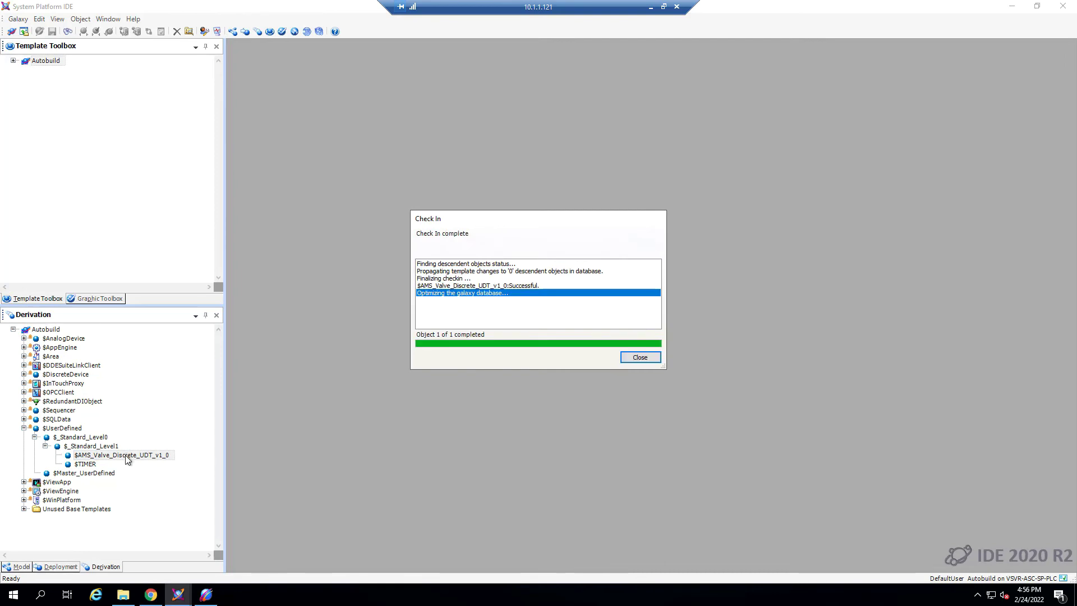
pyautogui.click(640, 357)
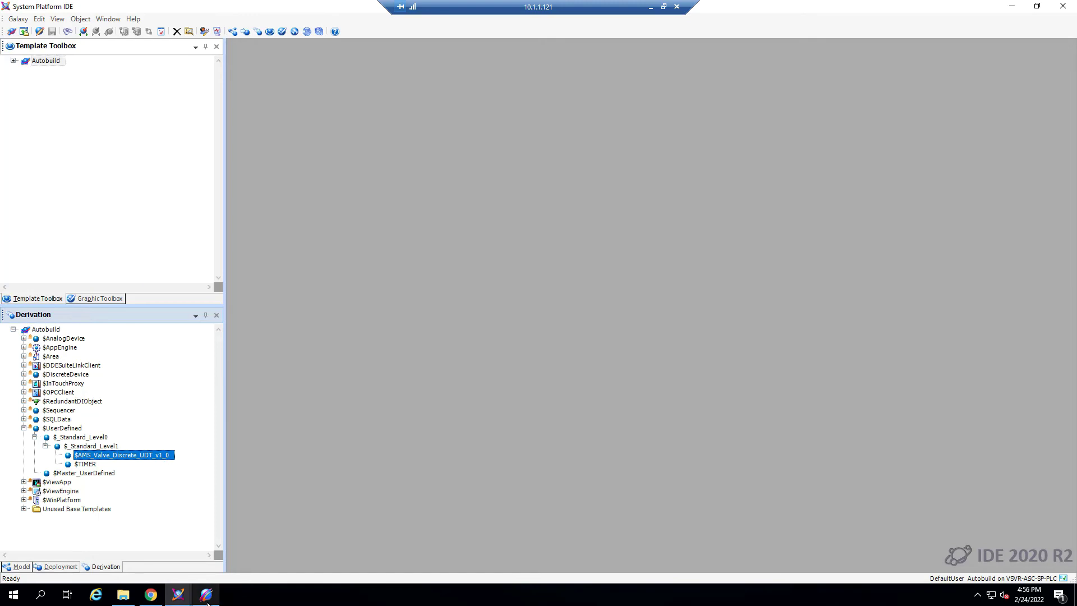
# - Switch to the System Management Console's Auto-Build, return to template selection, include instances VLV001 and VLV002, and proceed to the review
pyautogui.click(207, 599)
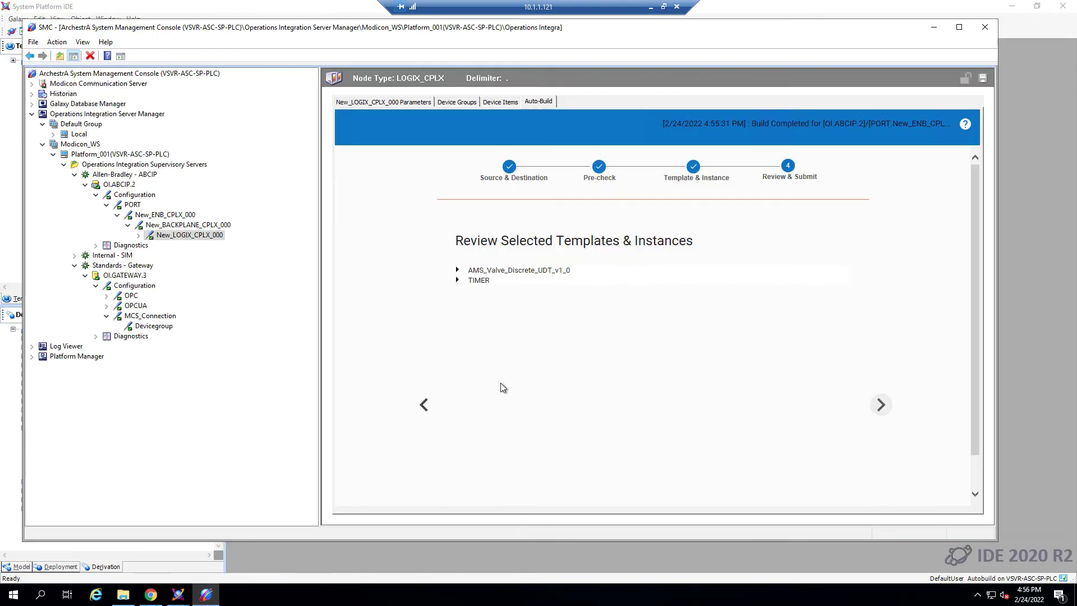
pyautogui.click(424, 406)
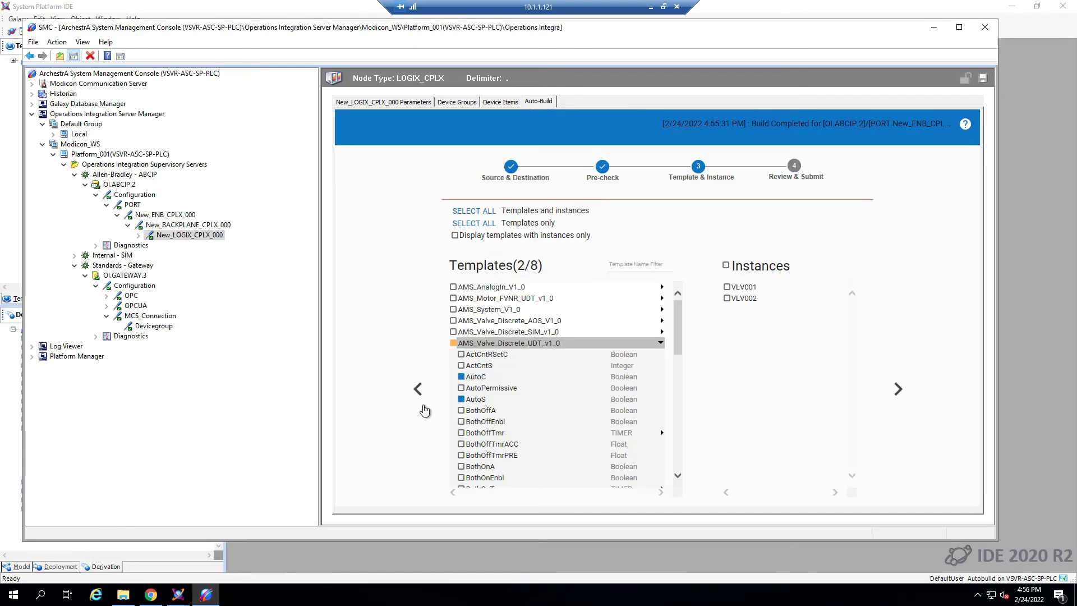
pyautogui.click(726, 266)
pyautogui.click(899, 389)
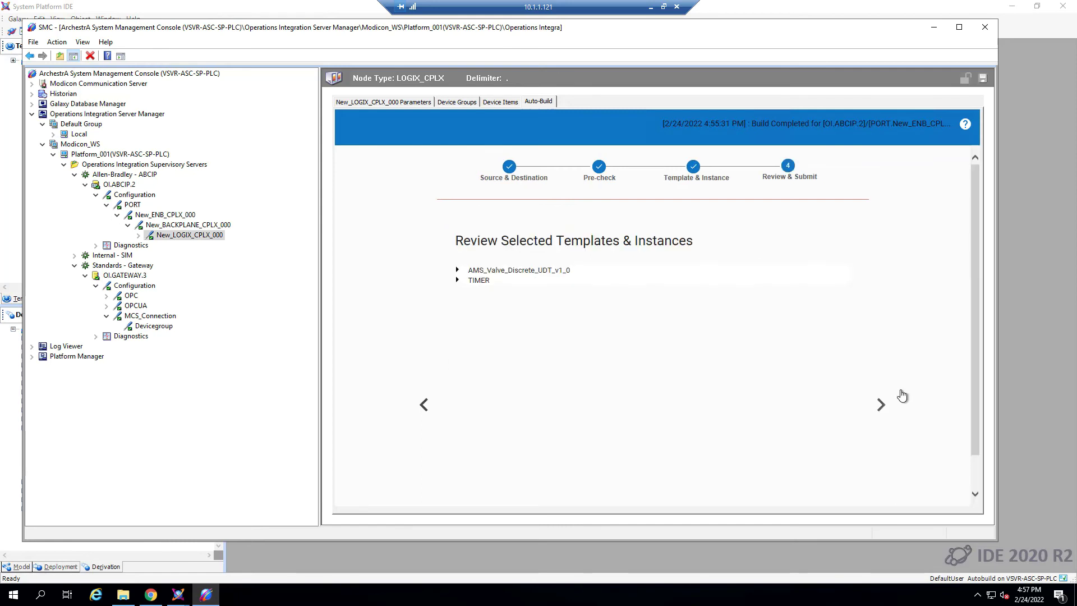
# - Start building the selected templates and valve instances immediately and acknowledge the completed build
pyautogui.click(880, 403)
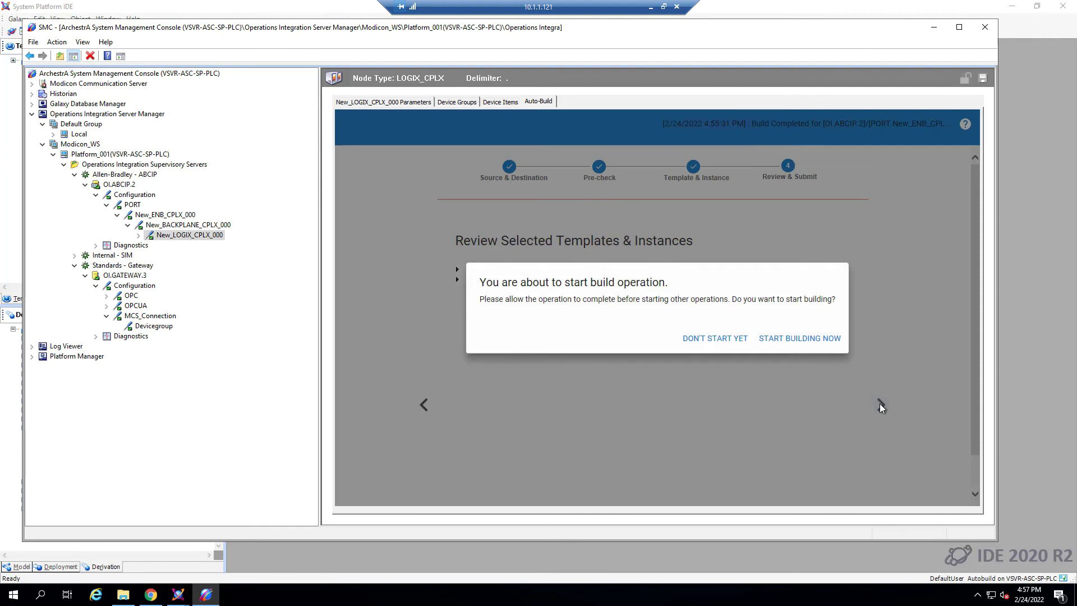
pyautogui.click(796, 348)
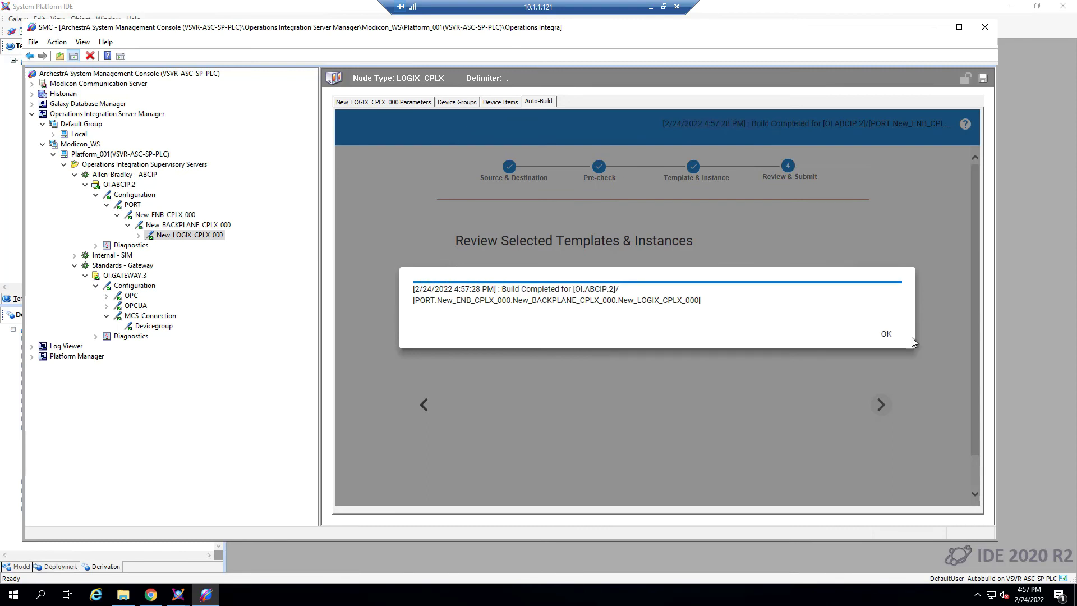
pyautogui.click(887, 336)
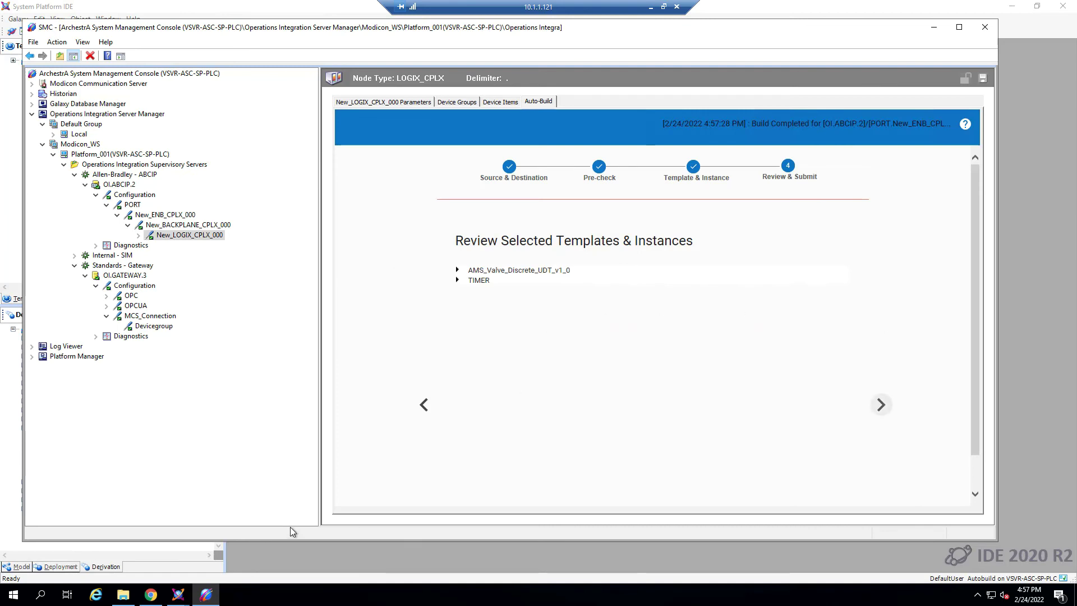
# - Switch to the System Platform IDE, expand $AMS_Valve_Discrete_UDT_v1_0 in the derivation tree and open its VLV001 instance
pyautogui.moveTo(178, 595)
pyautogui.click(206, 559)
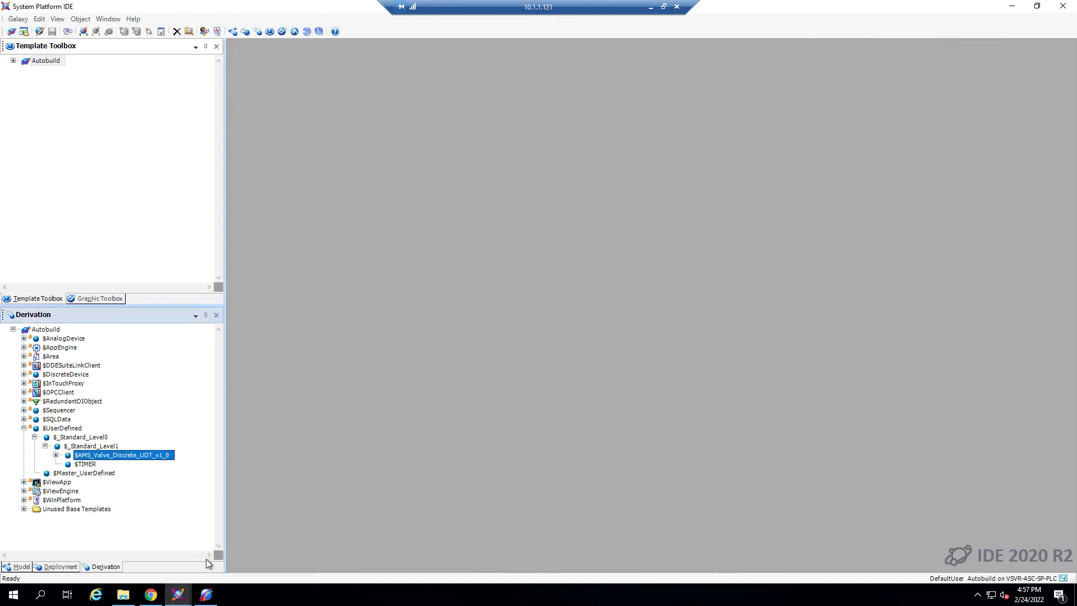
pyautogui.click(56, 455)
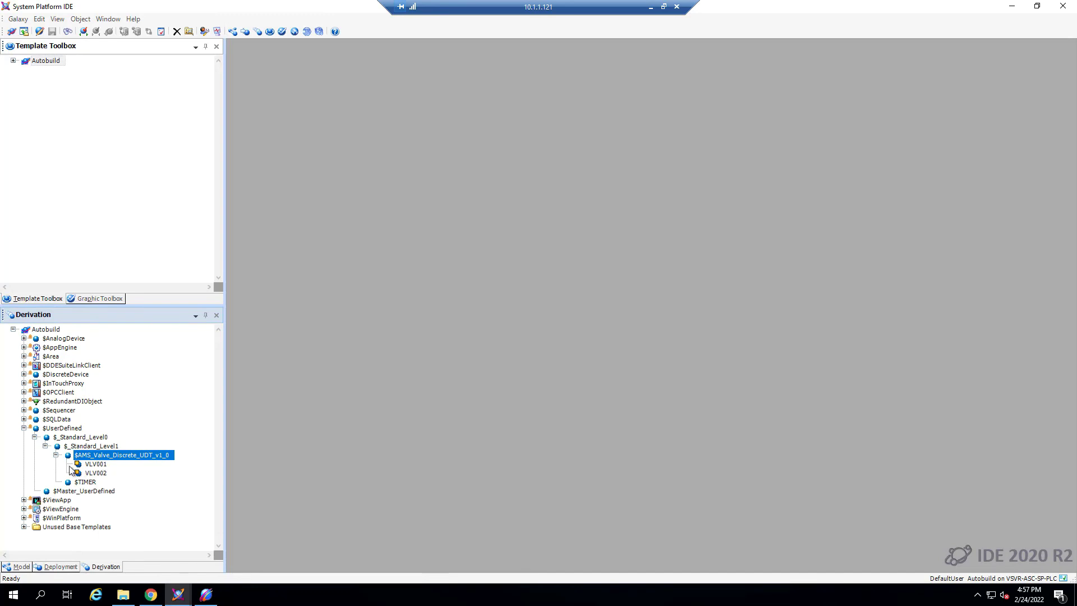
pyautogui.click(98, 472)
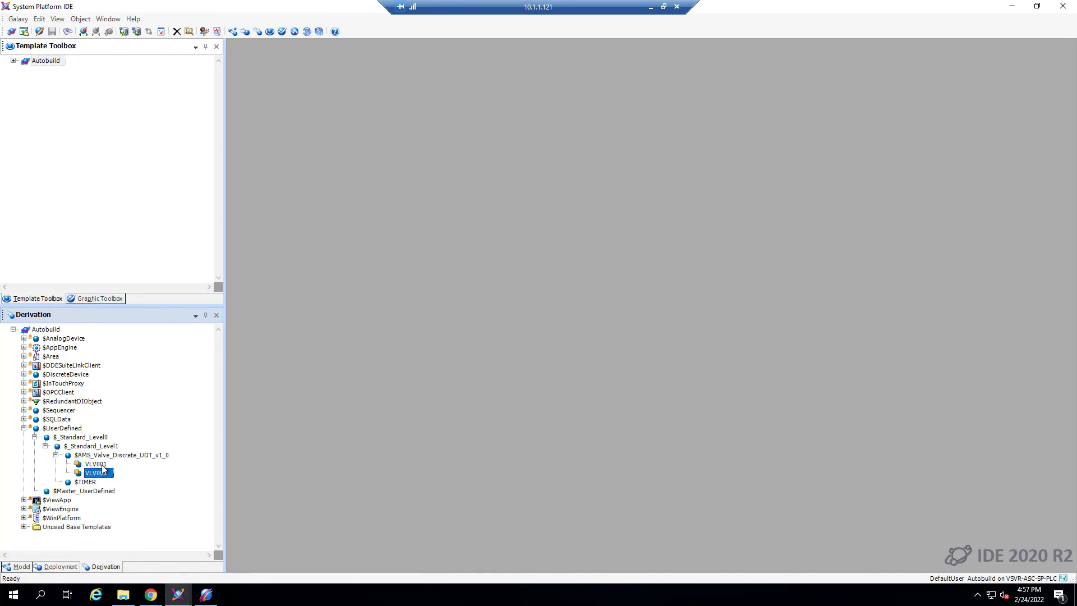
pyautogui.click(103, 466)
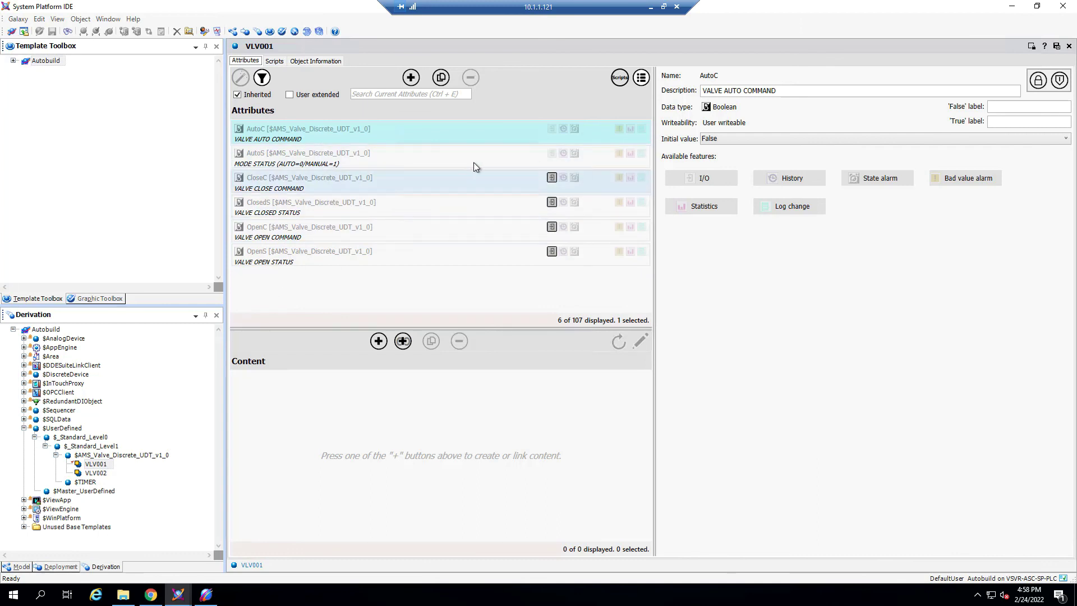
# - Check the I/O configuration of VLV001's AutoS, AutoC, CloseC and ClosedS attributes
pyautogui.click(288, 159)
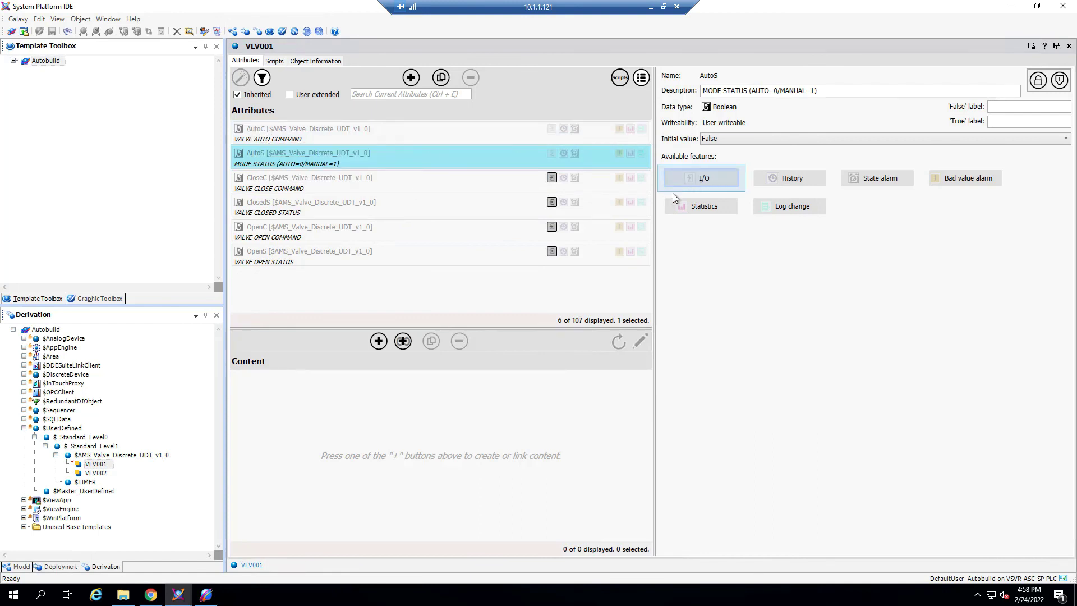
pyautogui.click(608, 140)
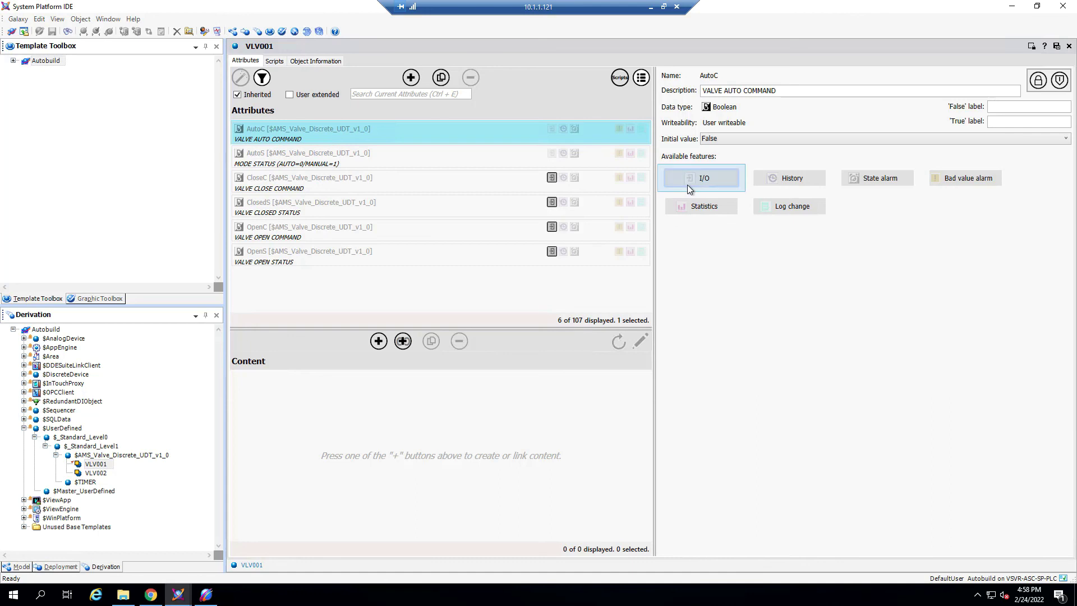
pyautogui.click(303, 174)
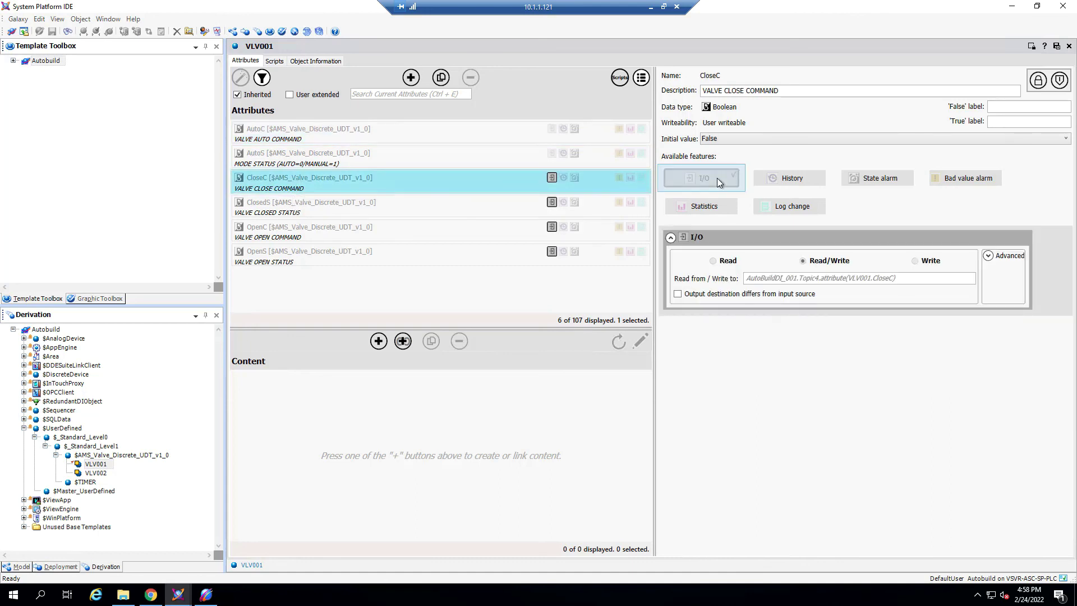
pyautogui.click(356, 213)
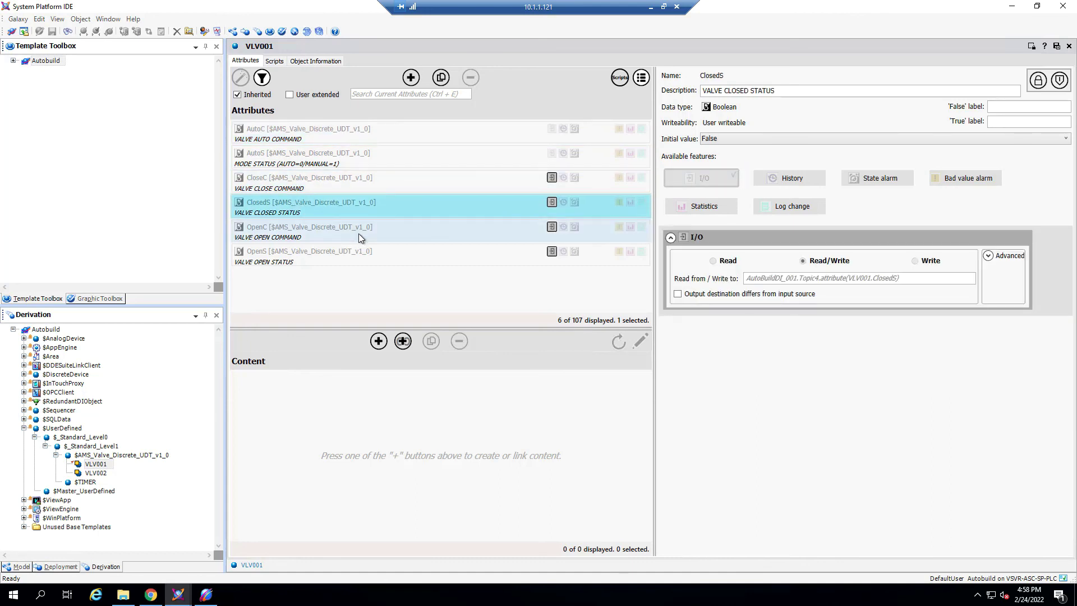